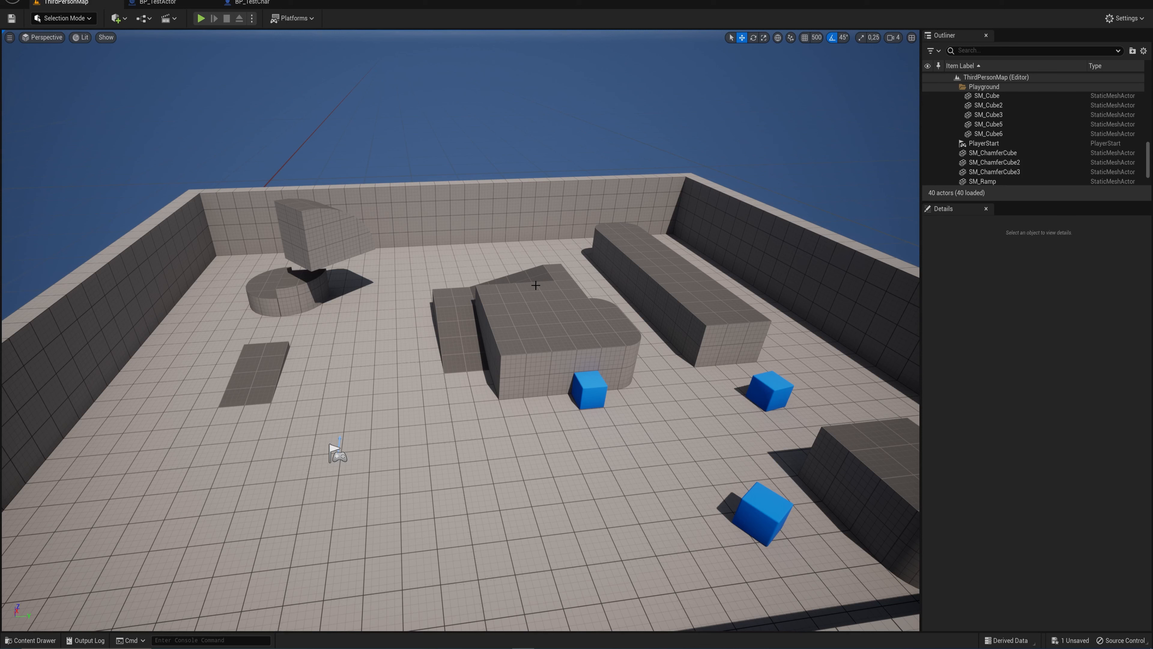
- Delete the large central block and its adjoining rounded corner pieces from the level
key(s)
right_drag(536, 286, 511, 311)
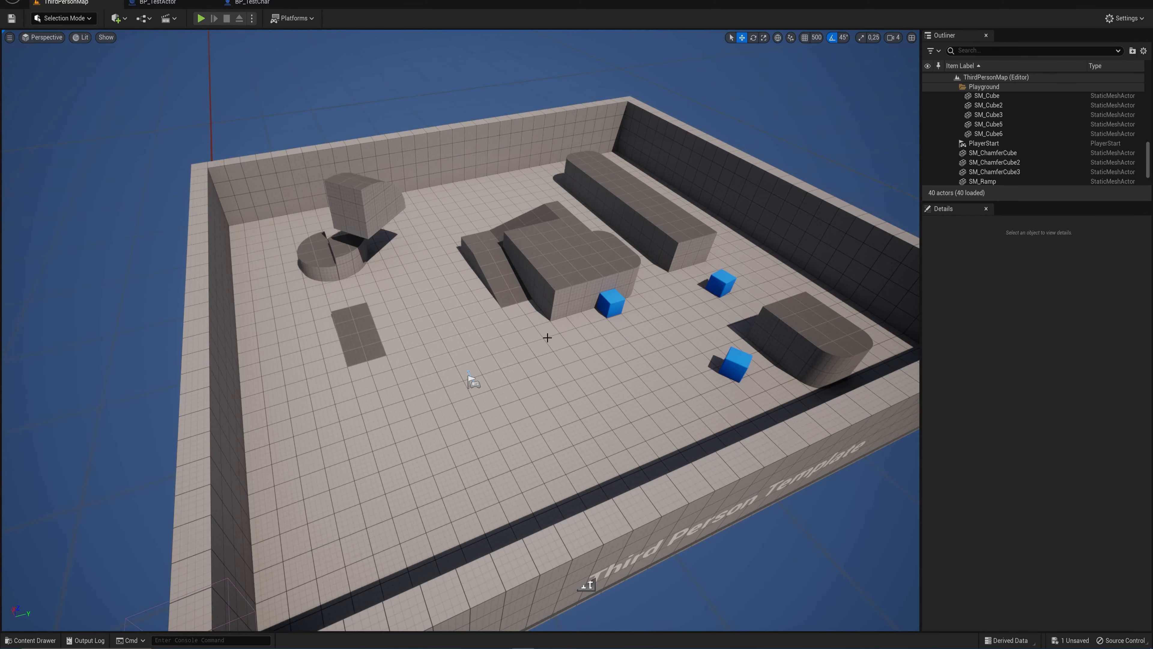
click(564, 285)
key(Delete)
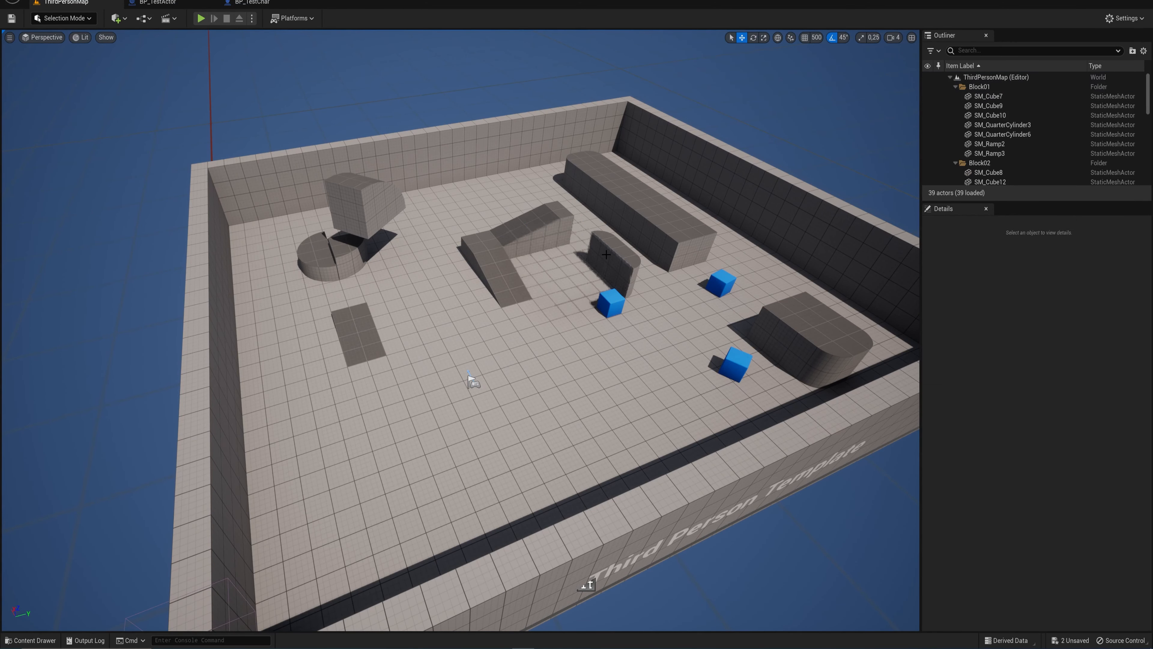
click(602, 238)
key(Delete)
click(599, 250)
key(Delete)
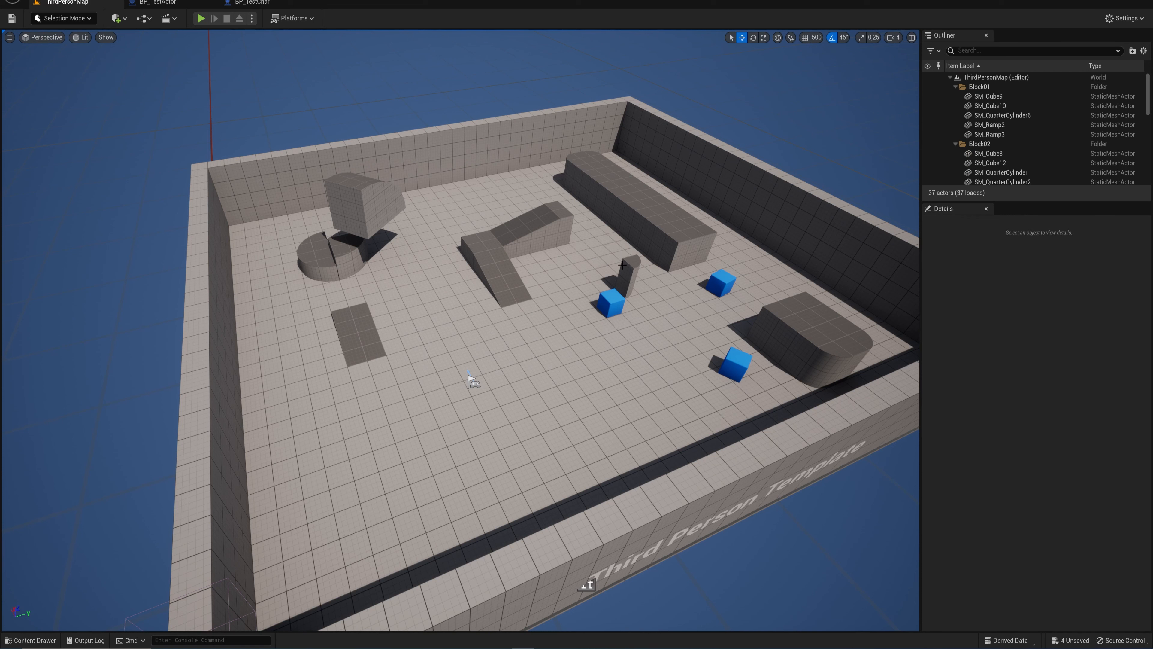
click(629, 271)
key(Delete)
- Delete the remaining ramps and cubes in the arena's centre and the long block beside the dark wall
click(559, 217)
key(Delete)
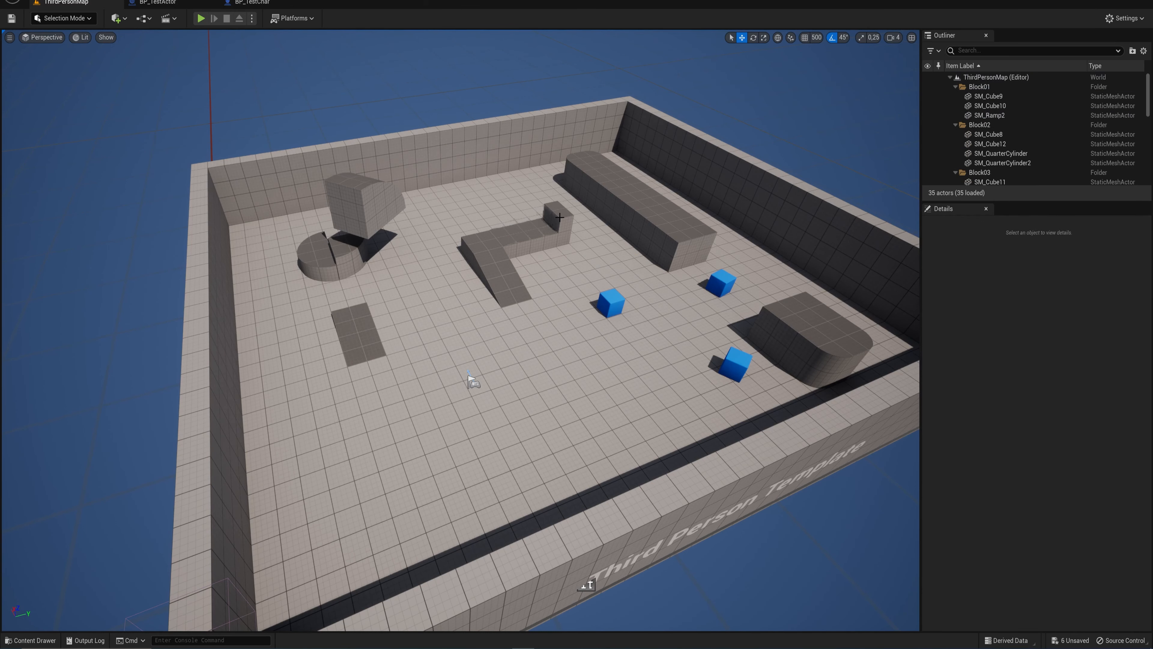
click(559, 217)
key(Delete)
click(536, 234)
key(Delete)
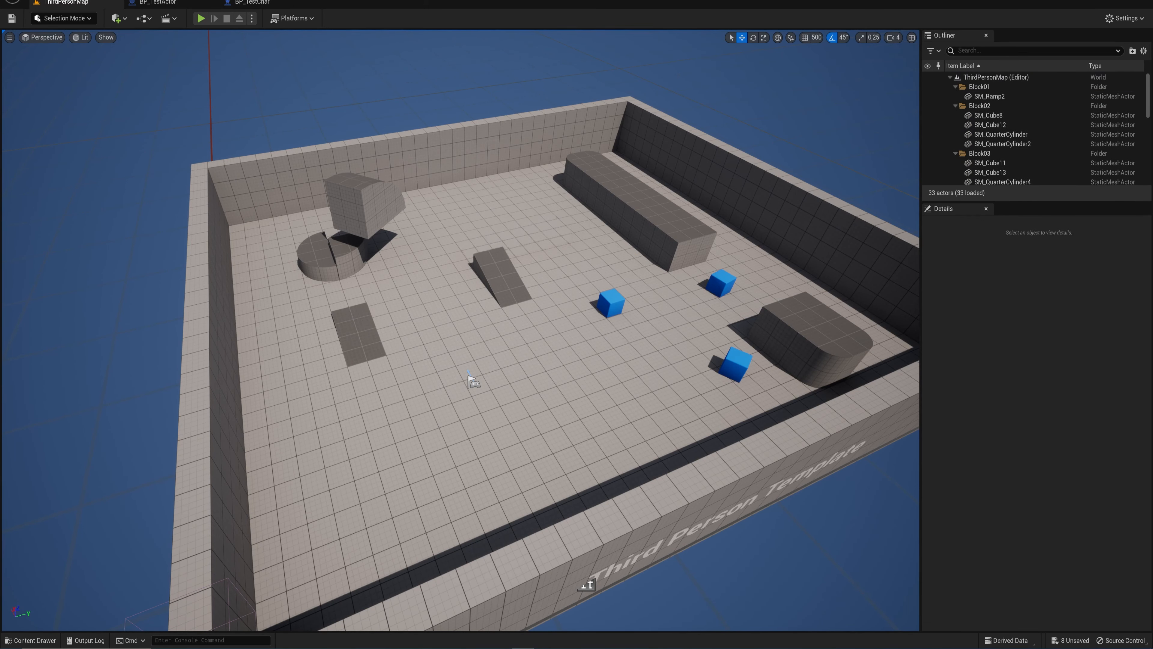
click(510, 258)
click(503, 265)
key(Delete)
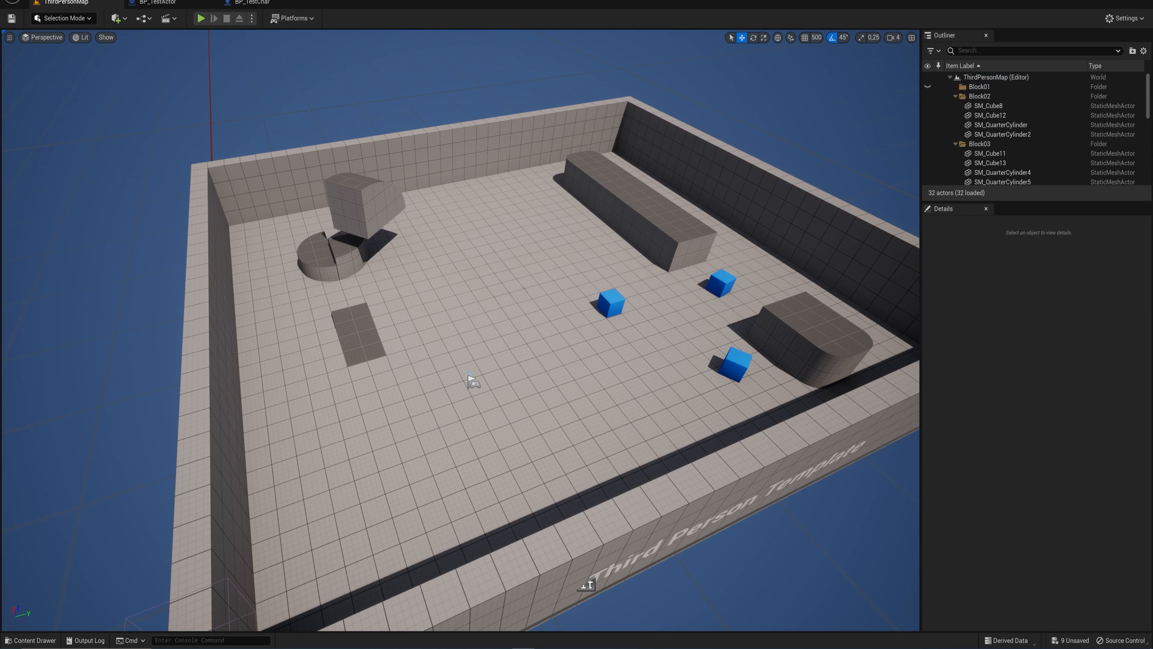
click(636, 215)
key(Delete)
- Move the three blue chamfer cubes out of the arena's centre, grouping them along the side wall near the player start
click(742, 360)
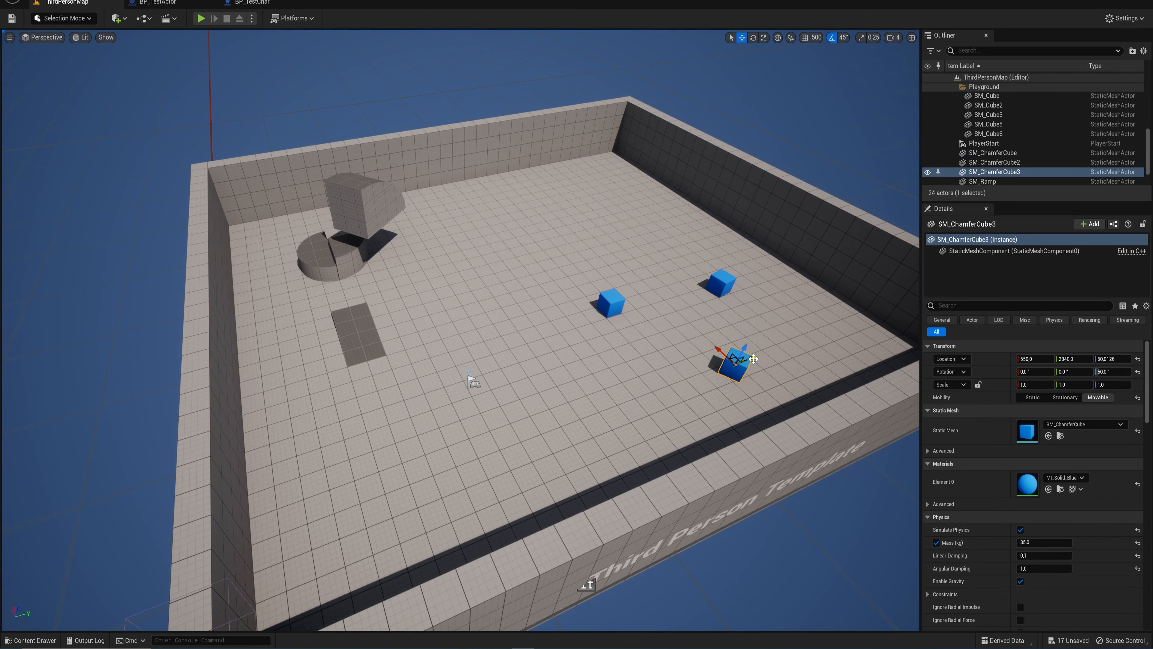
drag(754, 358, 504, 384)
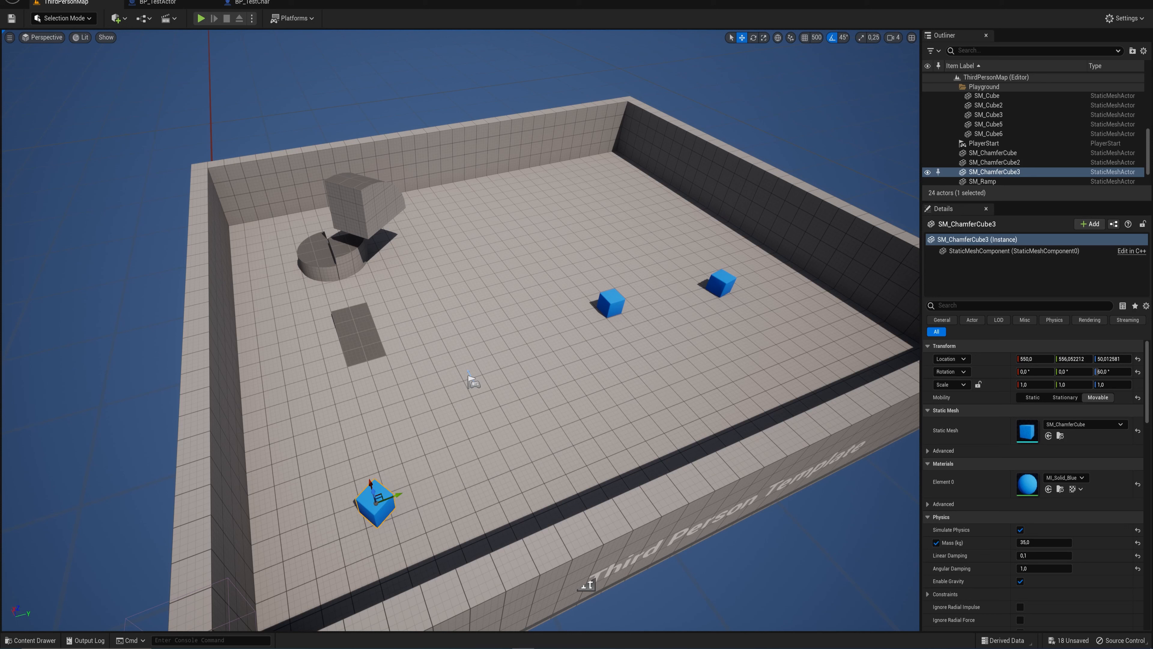
click(611, 301)
drag(612, 302, 312, 409)
right_drag(709, 289, 706, 289)
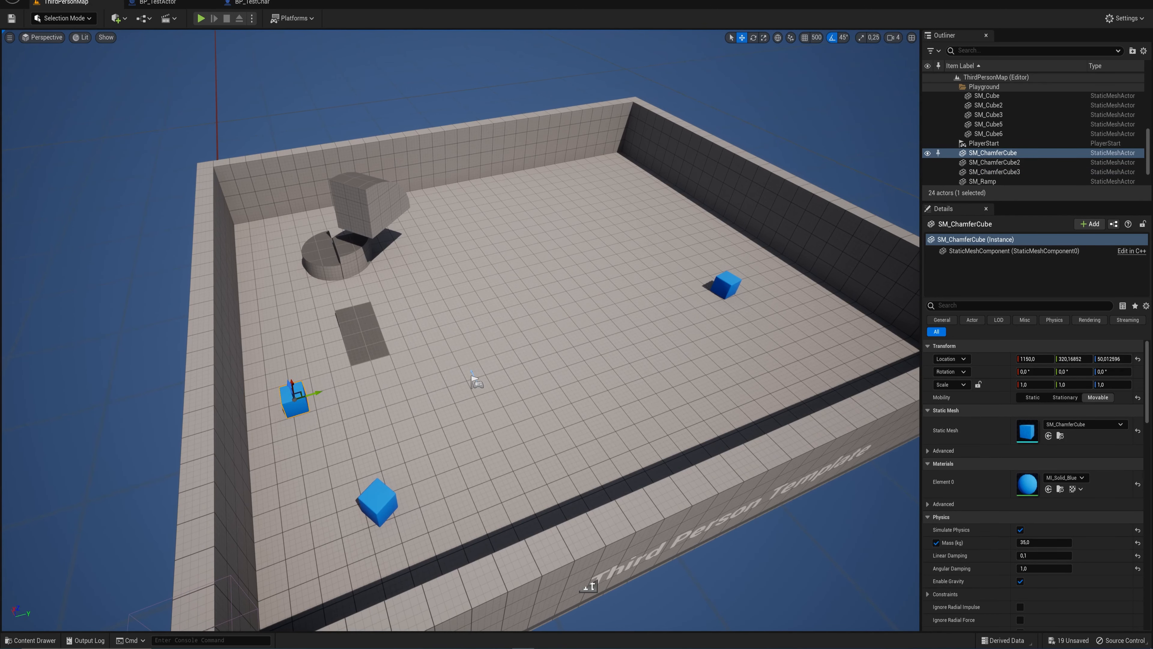
click(744, 279)
drag(744, 279, 356, 425)
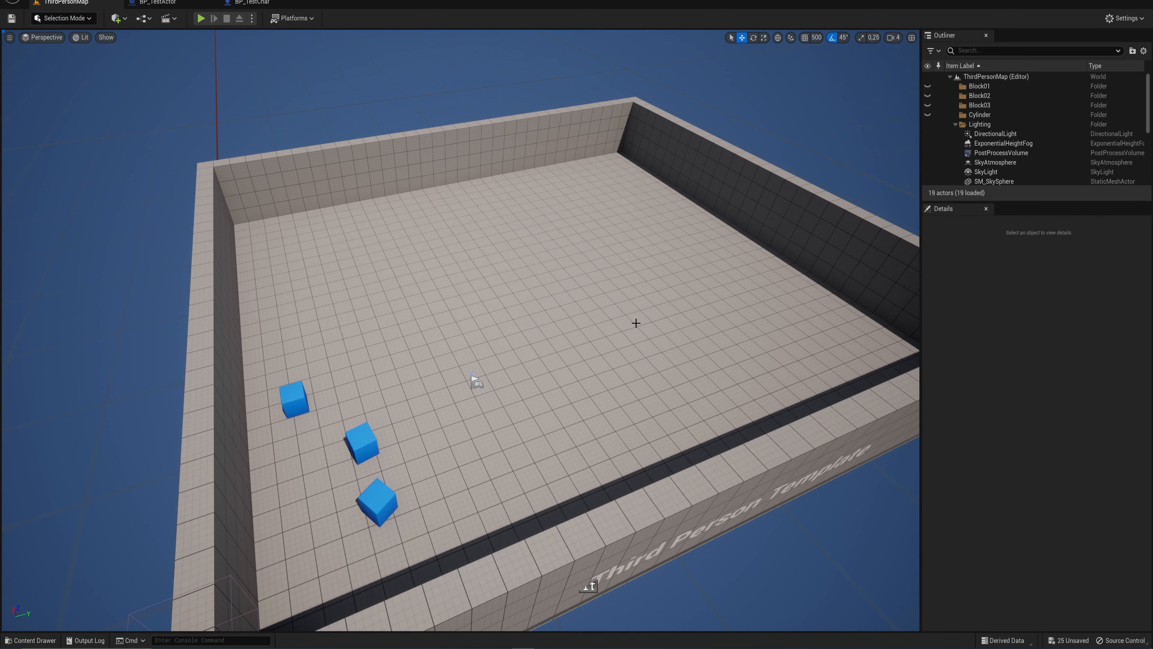
- Force delete the BP_TestActor blueprint from the project's Content folder
right_drag(555, 311, 564, 306)
key(w)
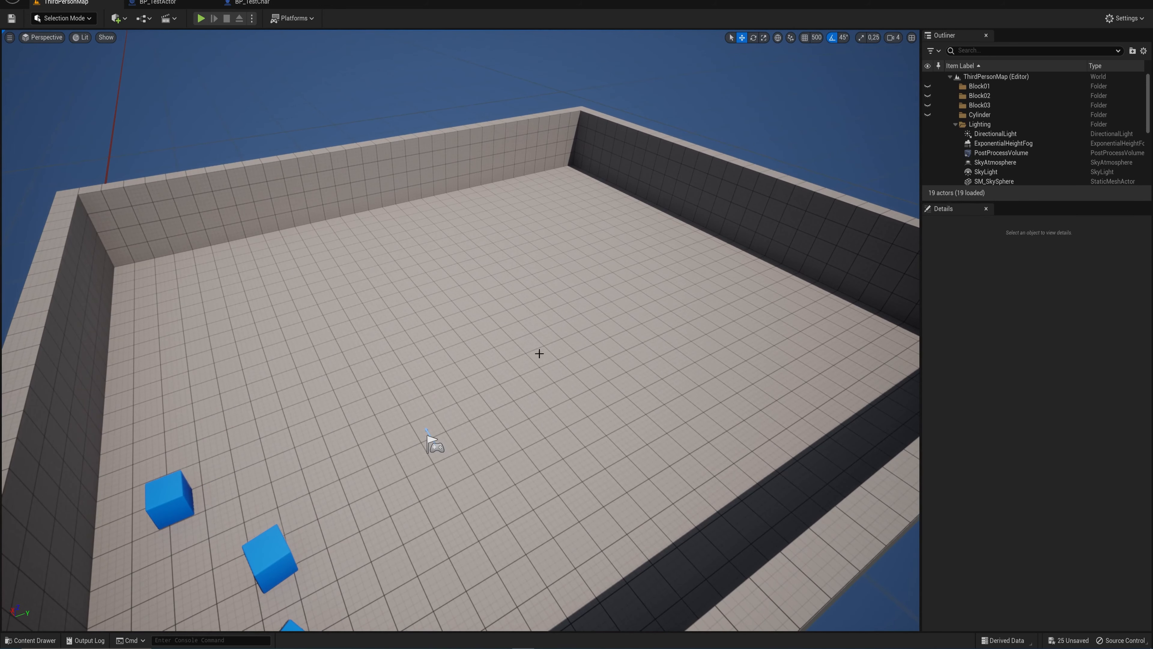
key(ctrl+space)
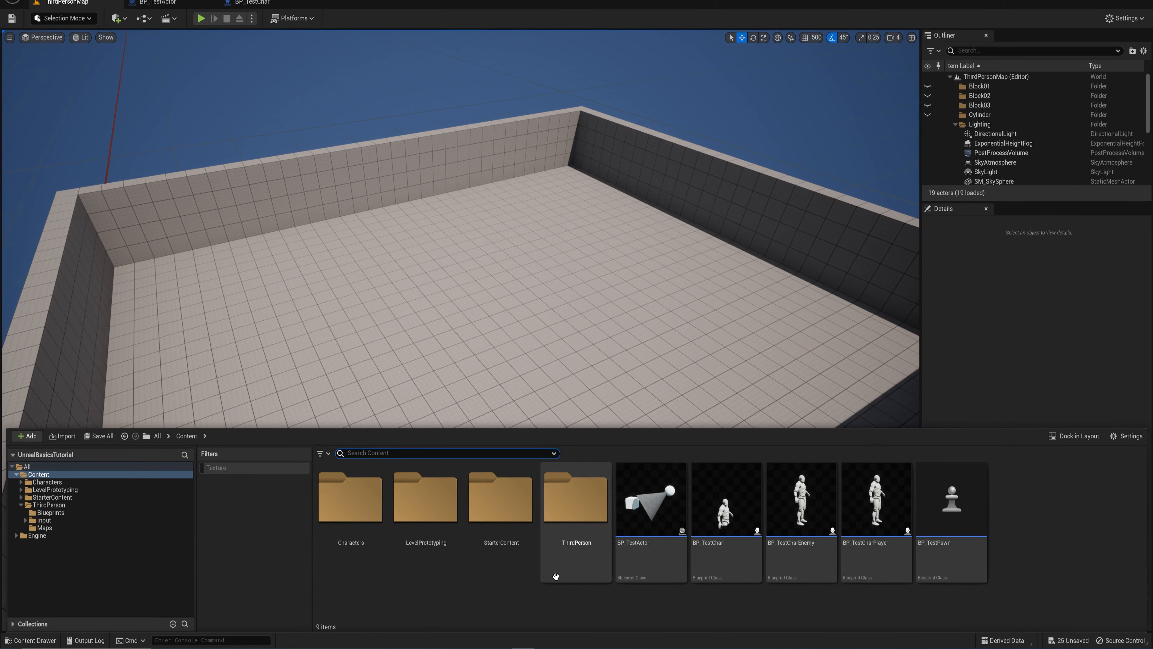
click(657, 571)
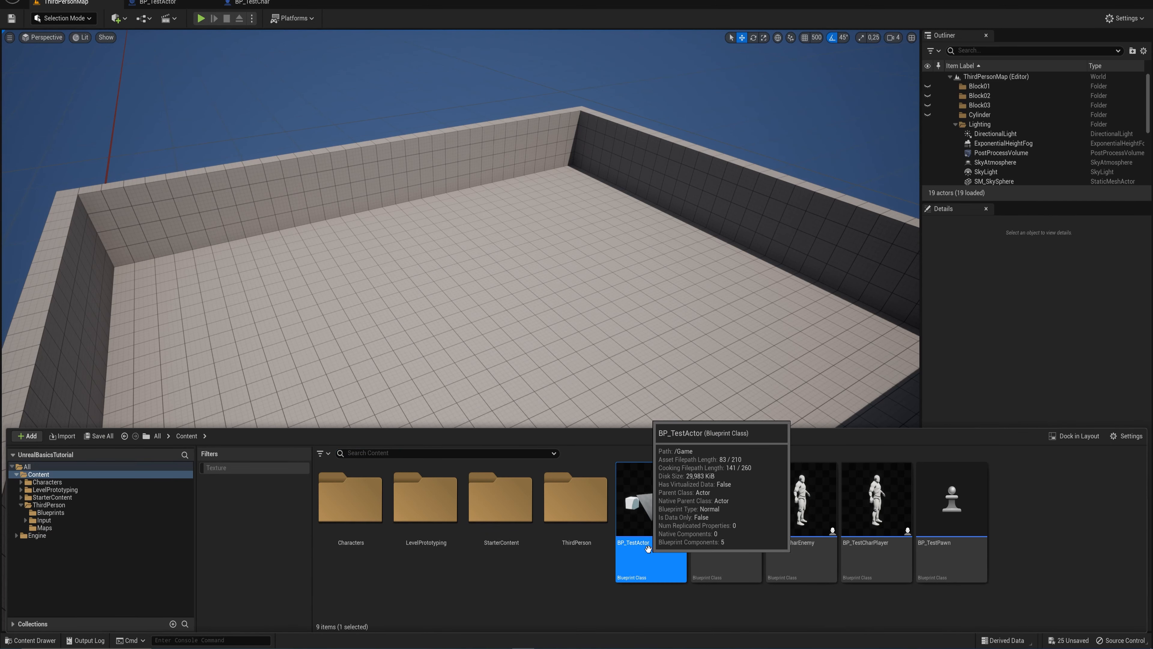
key(Delete)
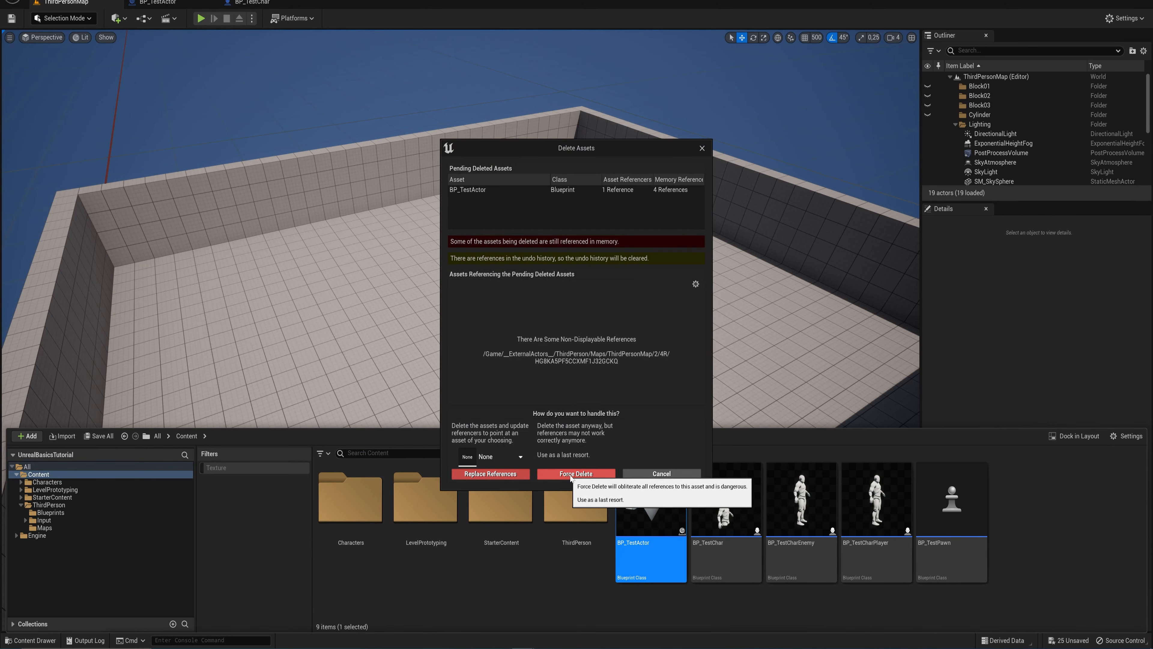
click(609, 474)
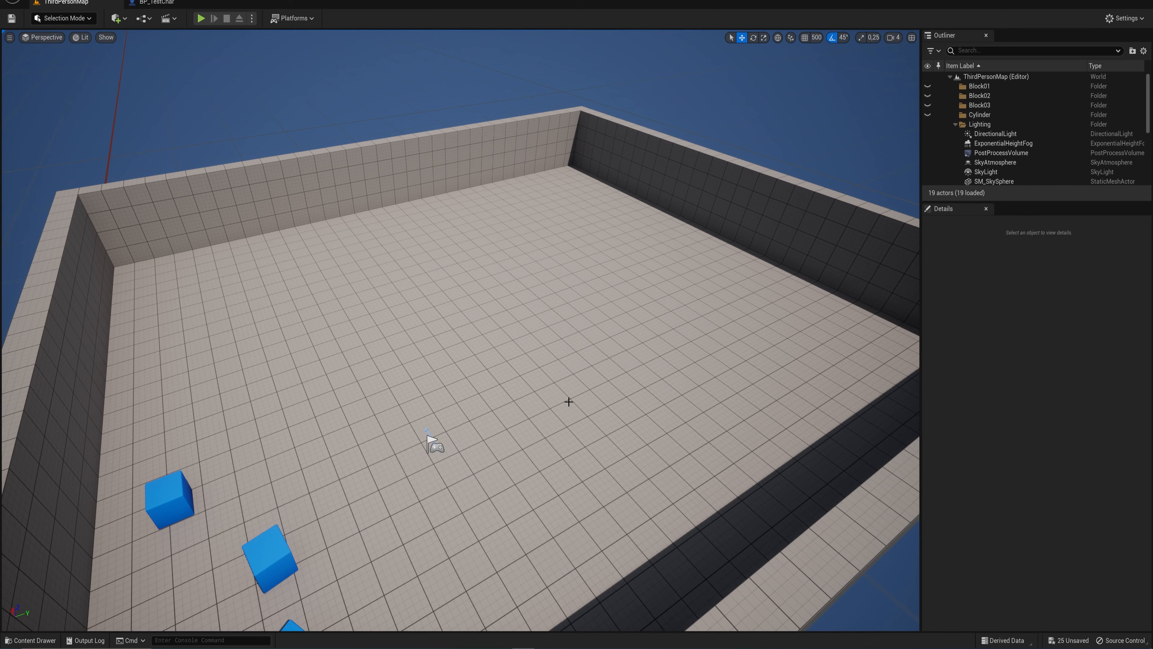
- Create a new Blueprint class with Actor as parent in the Content folder and name it BP_Sweeper
right_drag(626, 443, 613, 424)
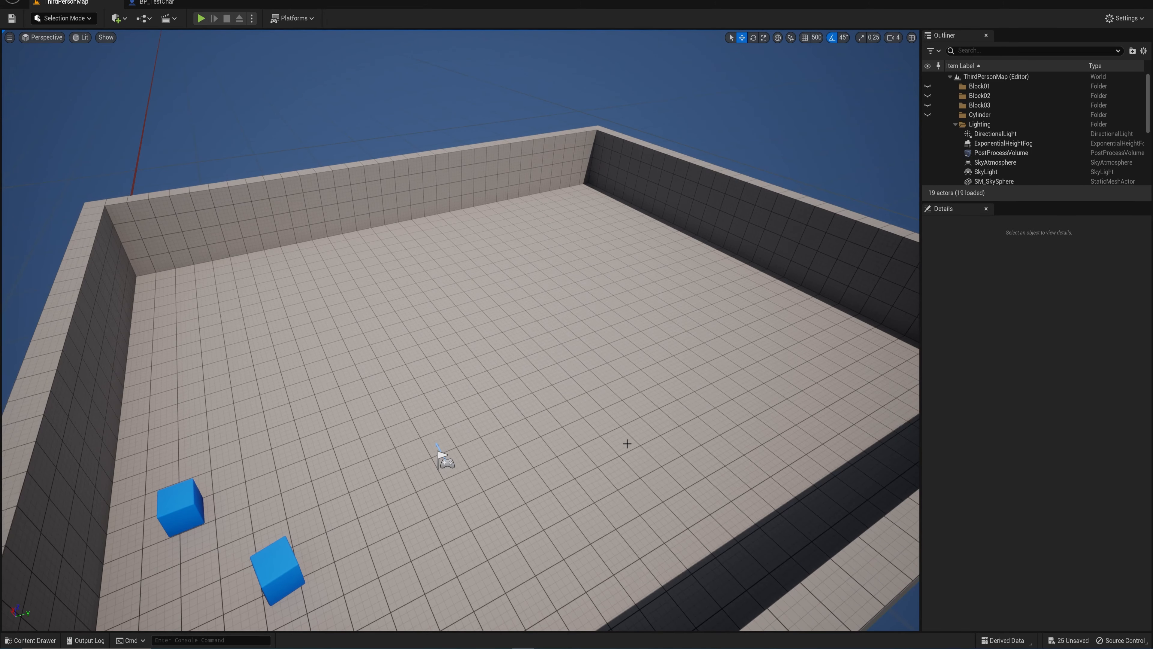
key(ctrl+space)
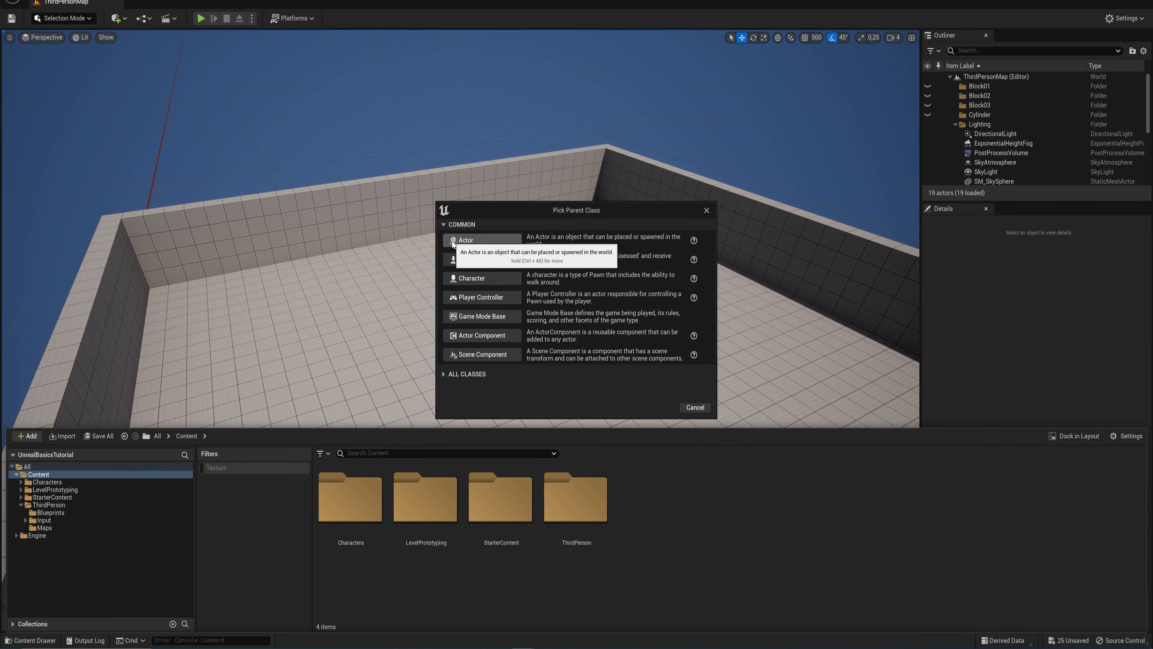
click(495, 241)
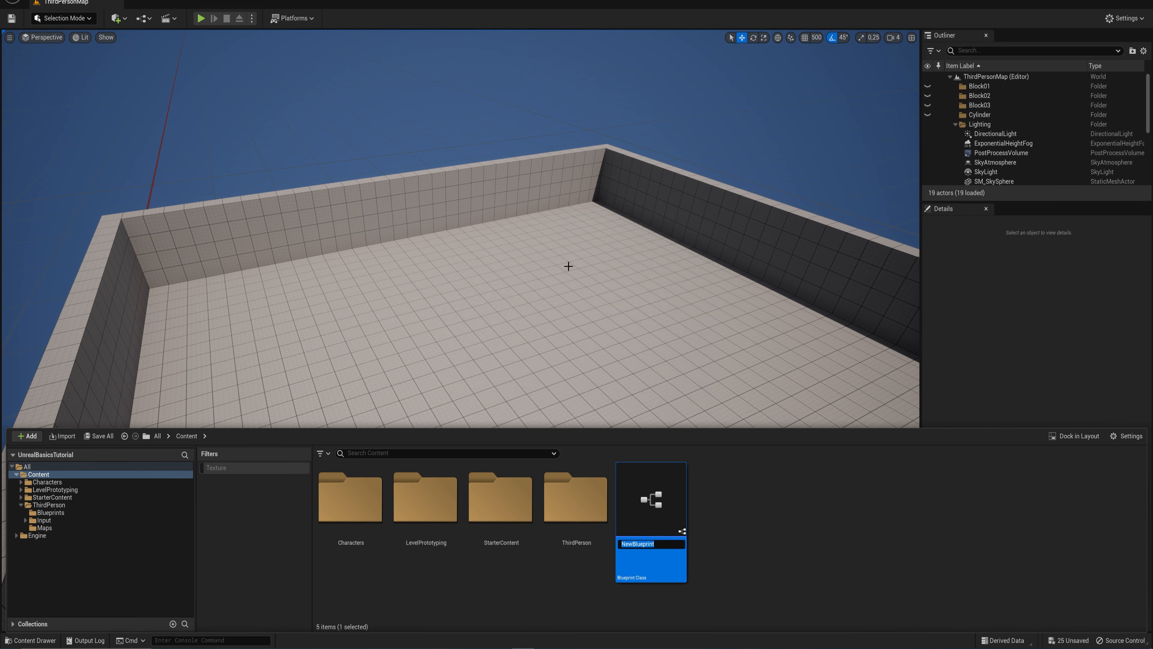
text(BP)
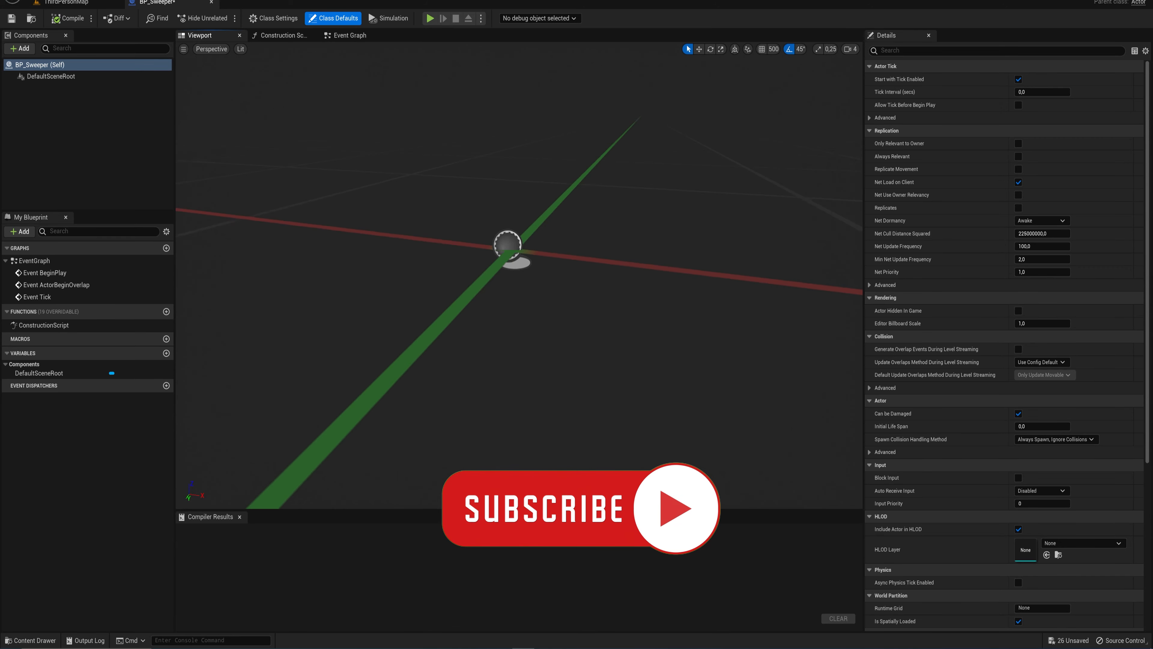
- Add a Cube component to the BP_Sweeper blueprint
key(s)
right_drag(558, 296, 558, 273)
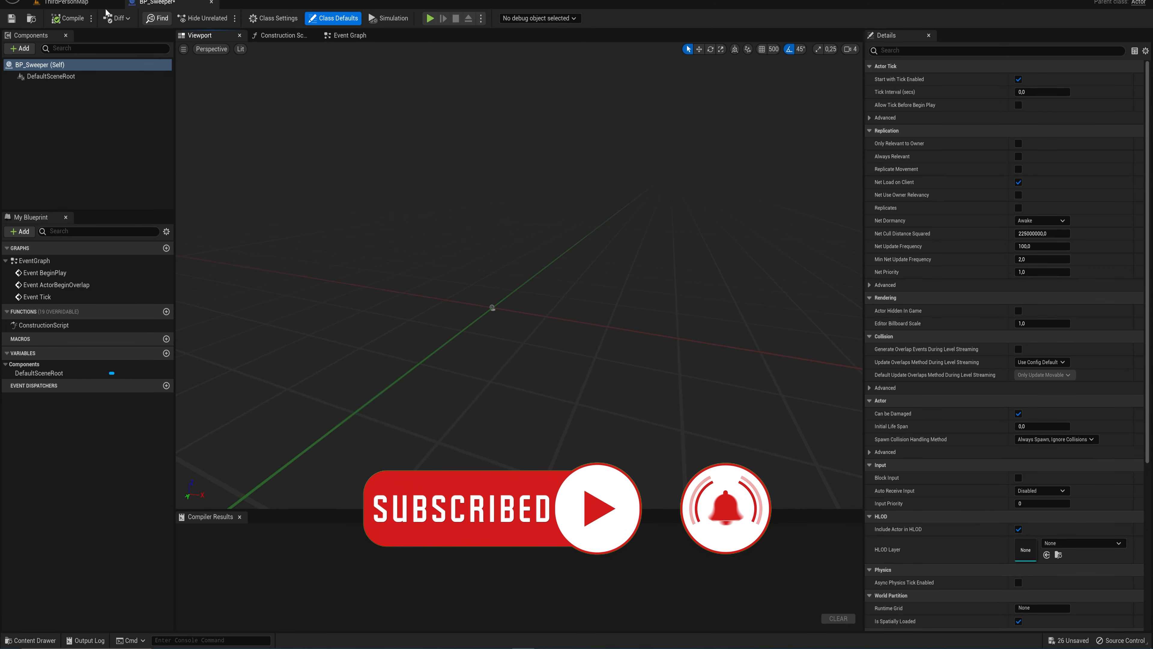
click(23, 49)
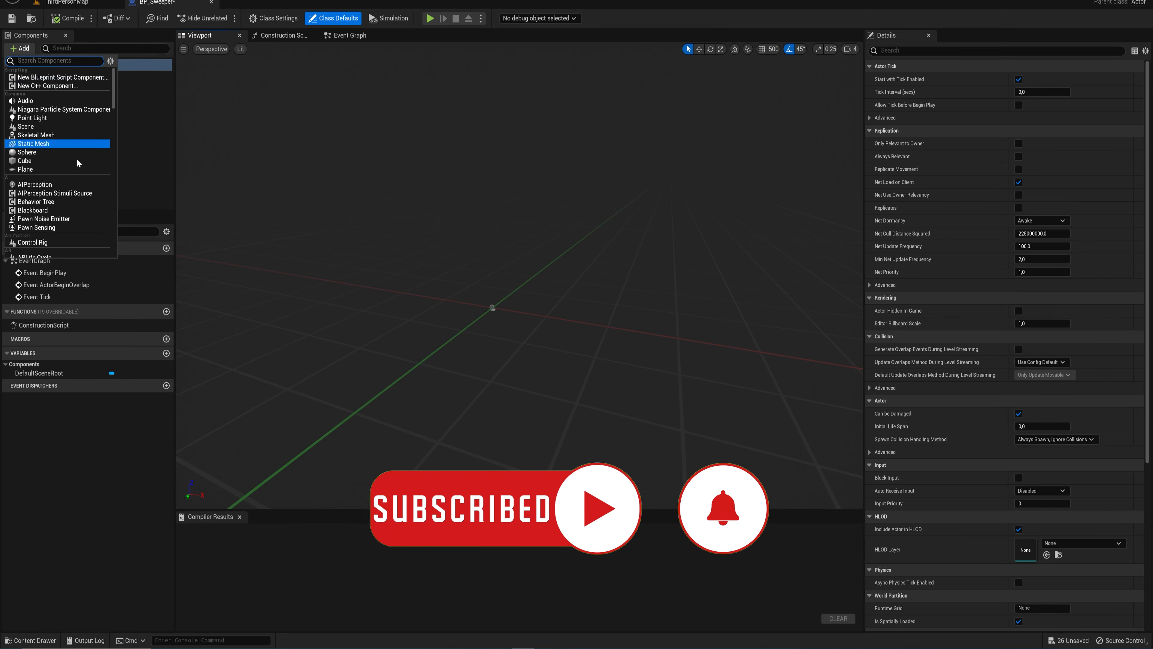
click(28, 160)
right_drag(519, 305, 522, 300)
key(w)
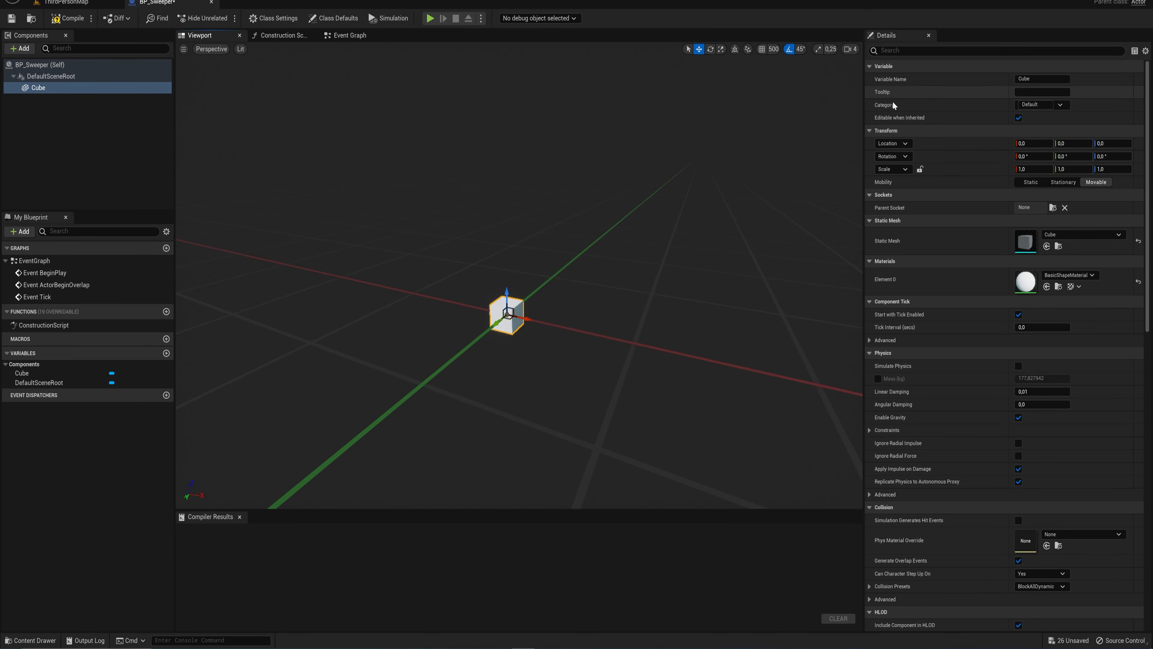
click(921, 170)
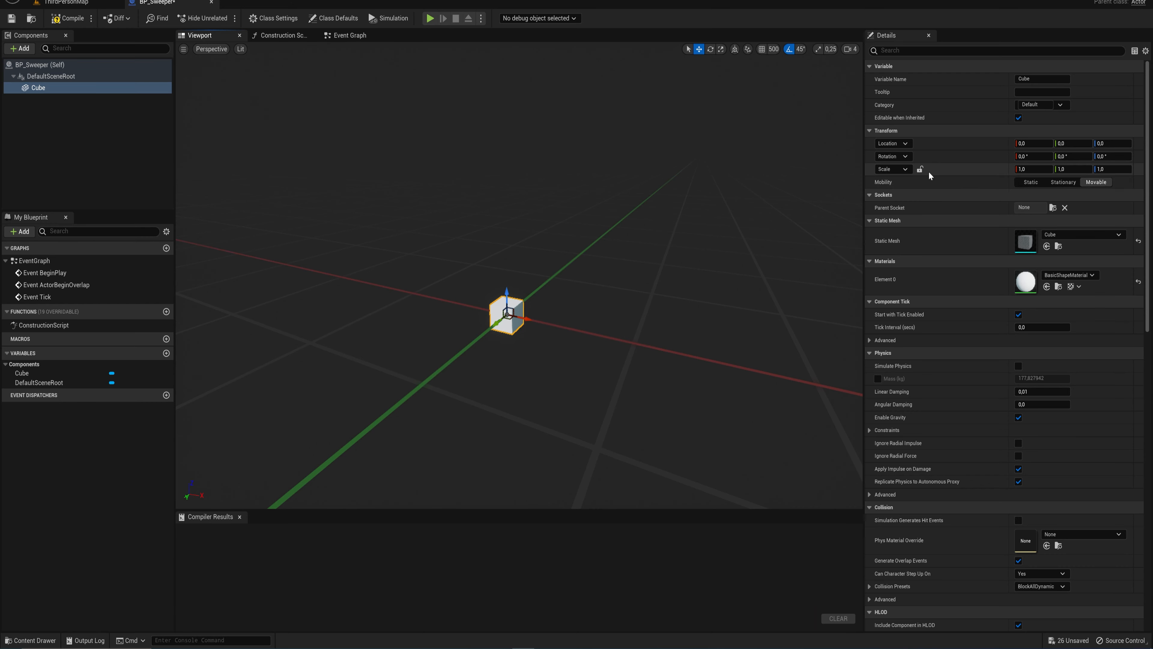
click(920, 169)
mouse_move(1031, 169)
mouse_down()
mouse_move(1058, 169)
mouse_move(1036, 169)
mouse_up()
key(ctrl+z)
click(920, 169)
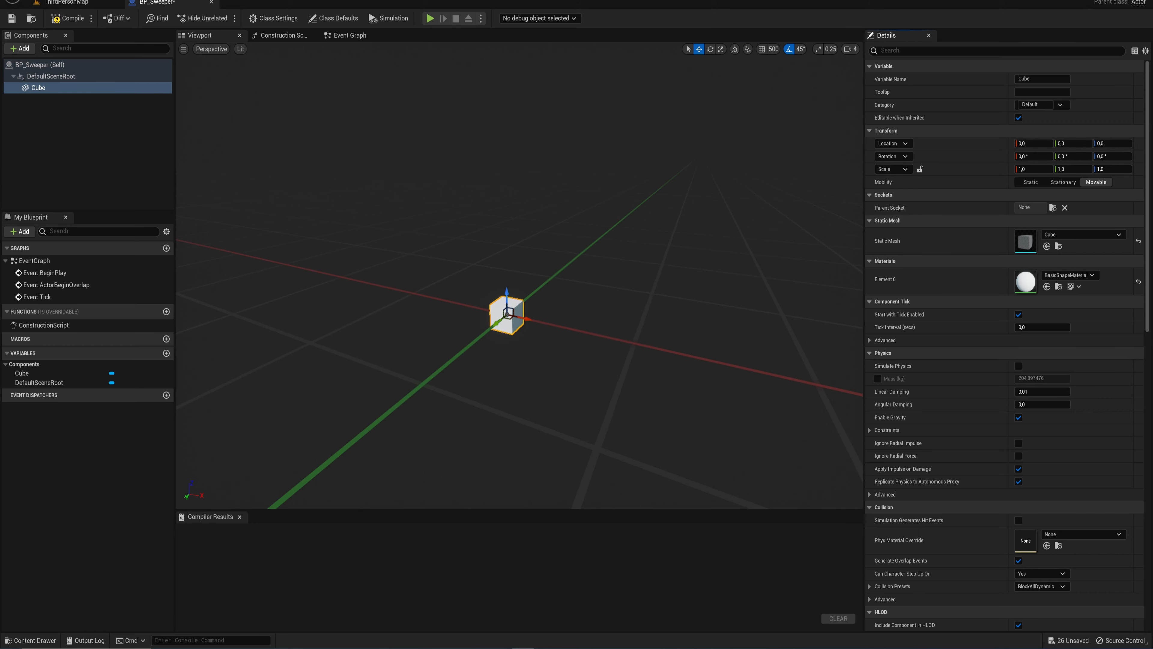
- Scale the Cube component into a flat wall with X 0.3, Y 10 and Z 2
mouse_move(1068, 166)
mouse_down()
mouse_move(1121, 167)
mouse_move(1072, 166)
mouse_up()
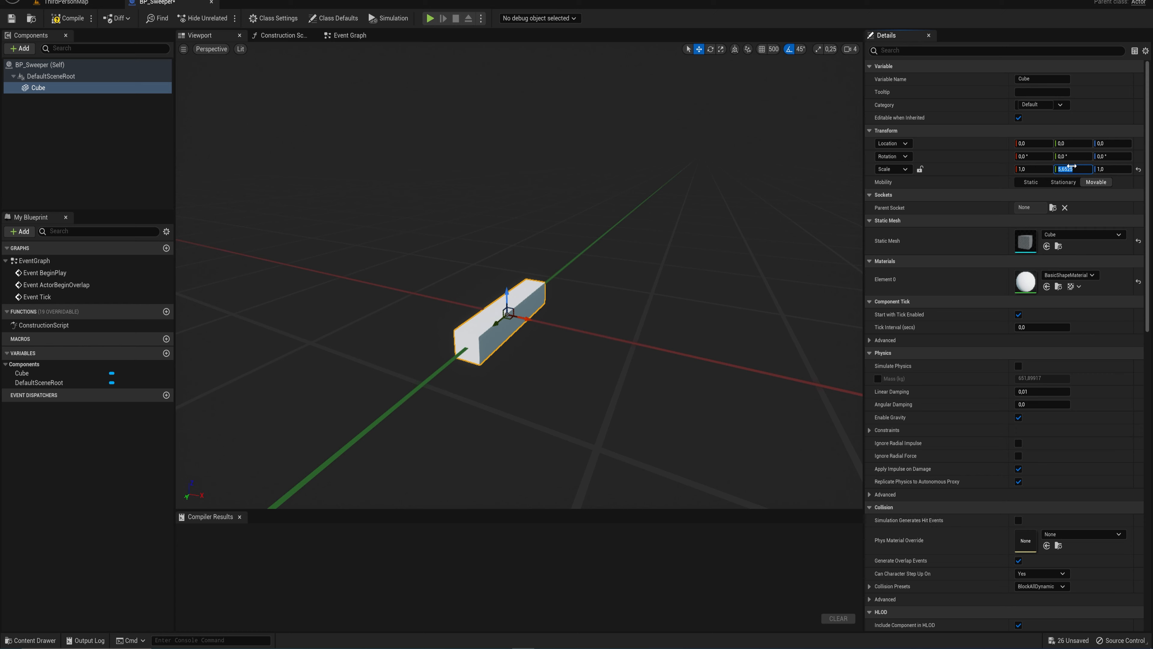
key(Return)
right_drag(642, 222, 579, 232)
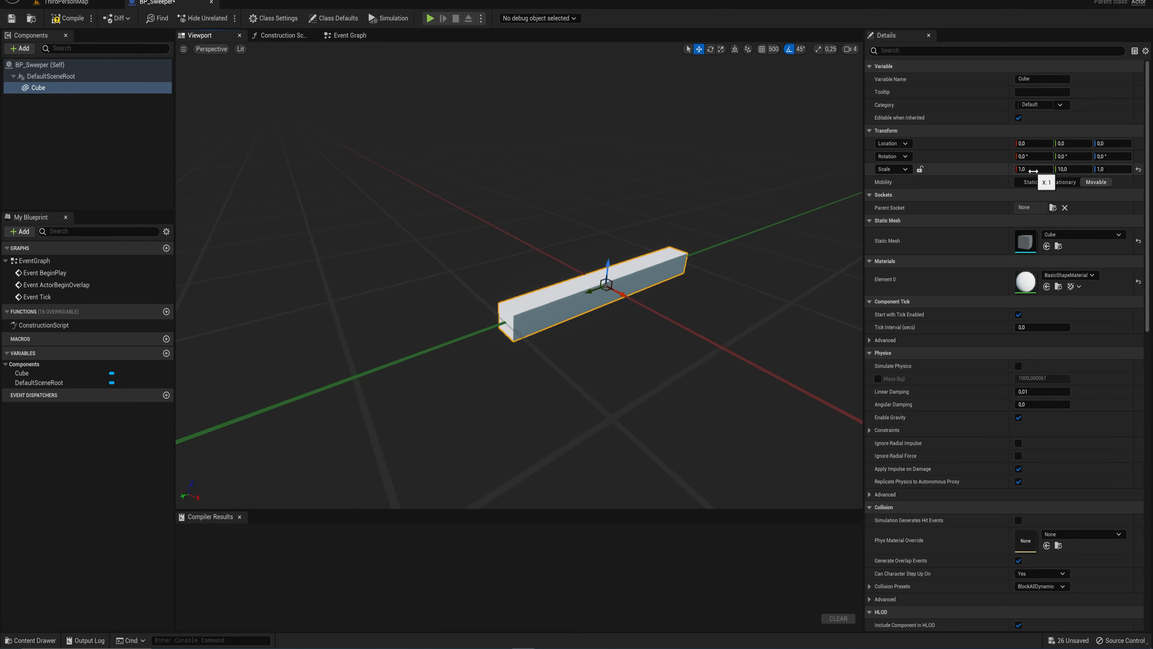
click(1033, 170)
text(0,3)
key(Return)
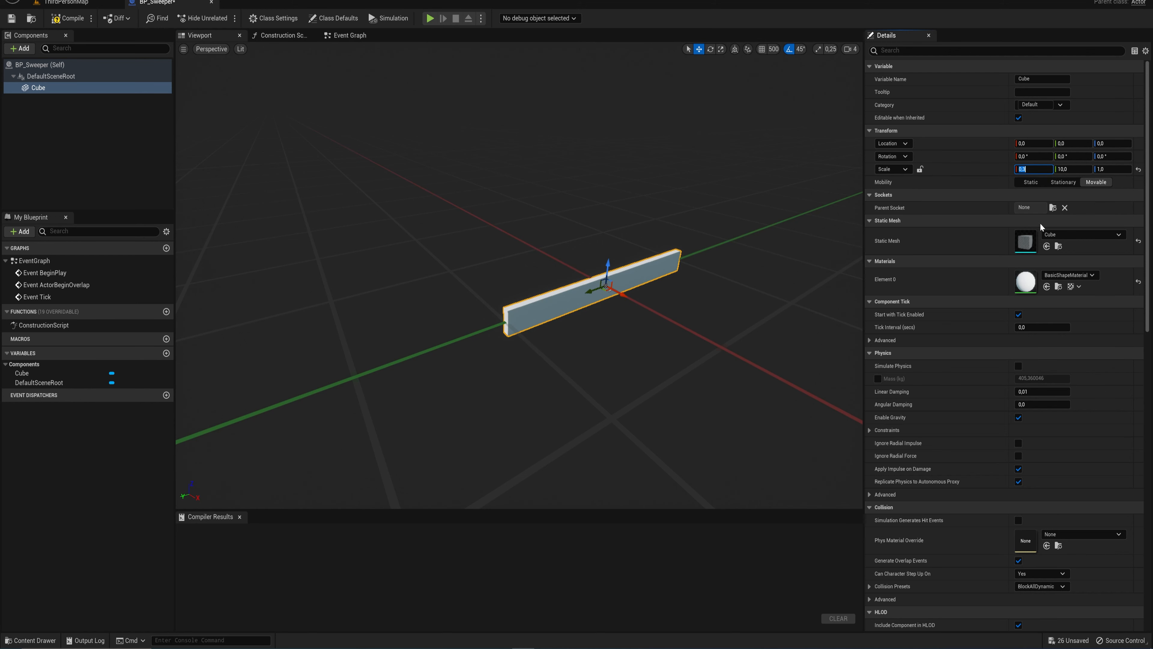
click(1116, 169)
text(2)
key(Return)
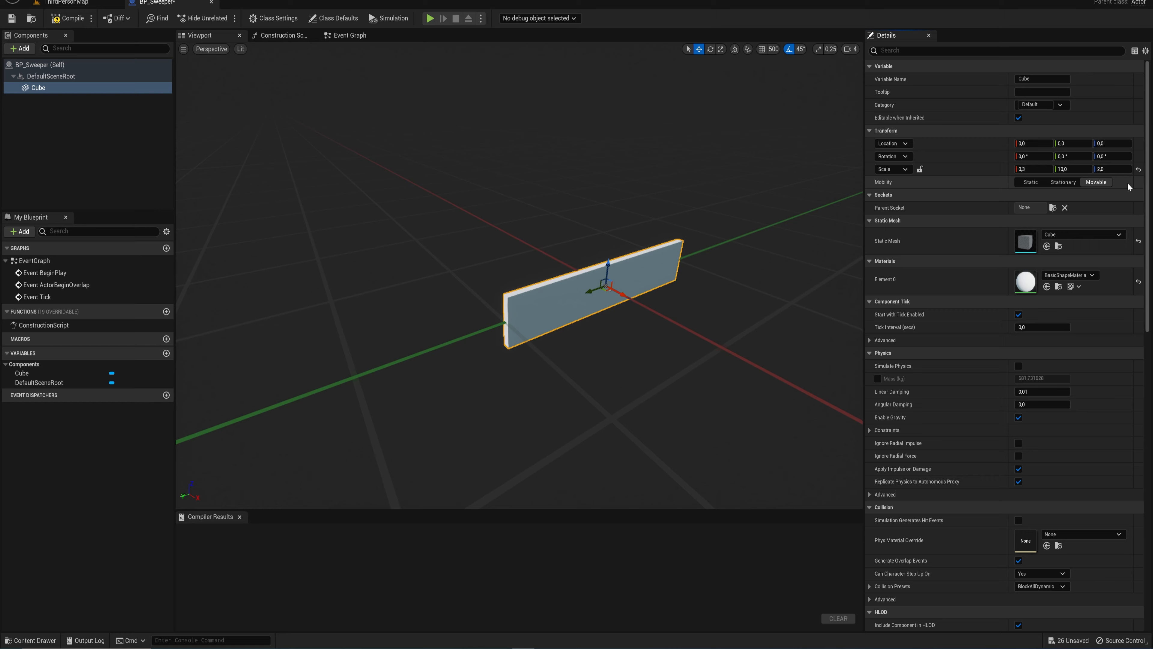
- Raise the Cube component about 100 units along Z so its base sits at the scene root's level
drag(609, 263, 808, 218)
key(a)
right_drag(563, 290, 607, 312)
key(d)
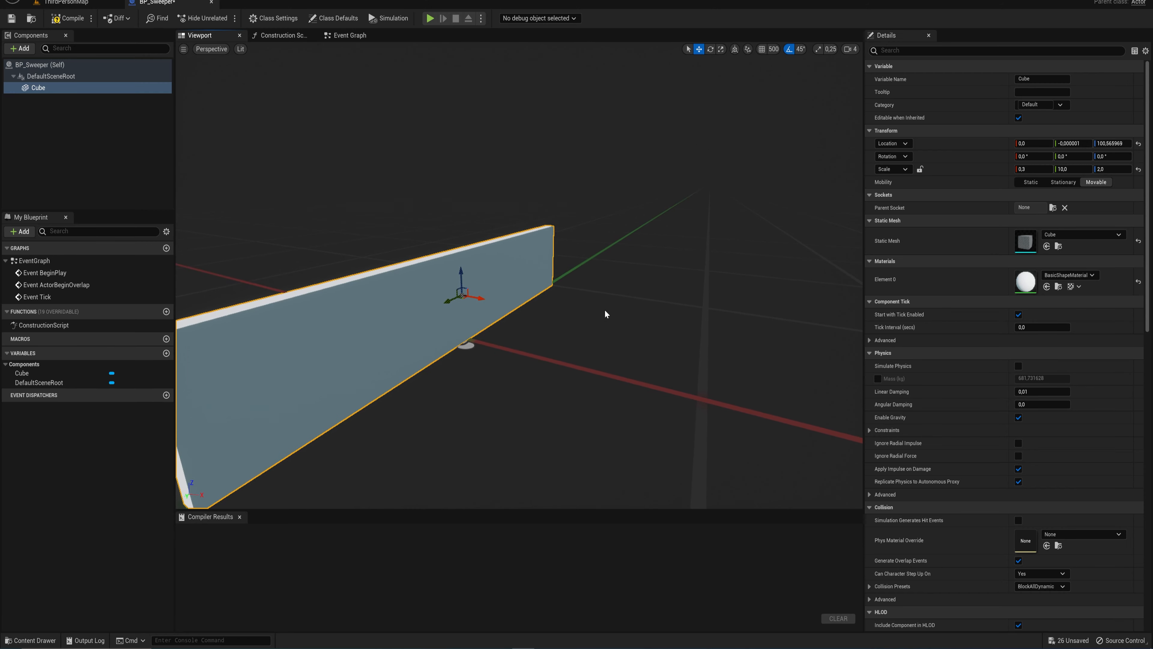
- Add a Rotating Movement component to BP_Sweeper and set its Z rotation rate to 15
click(25, 50)
text(rot)
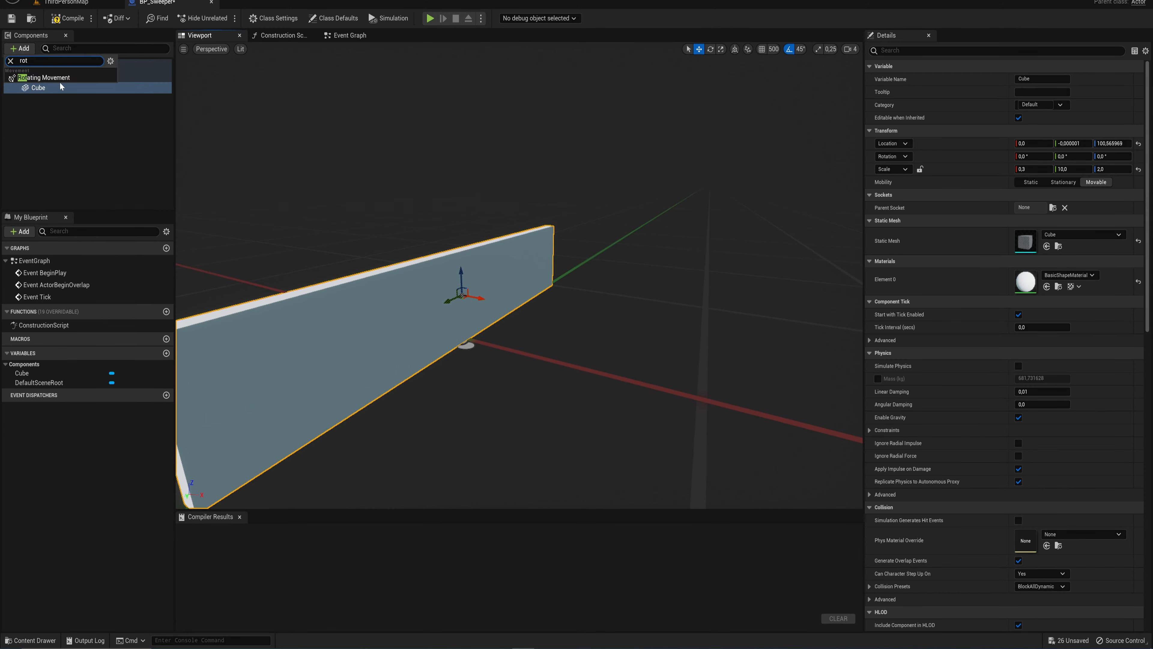
click(62, 79)
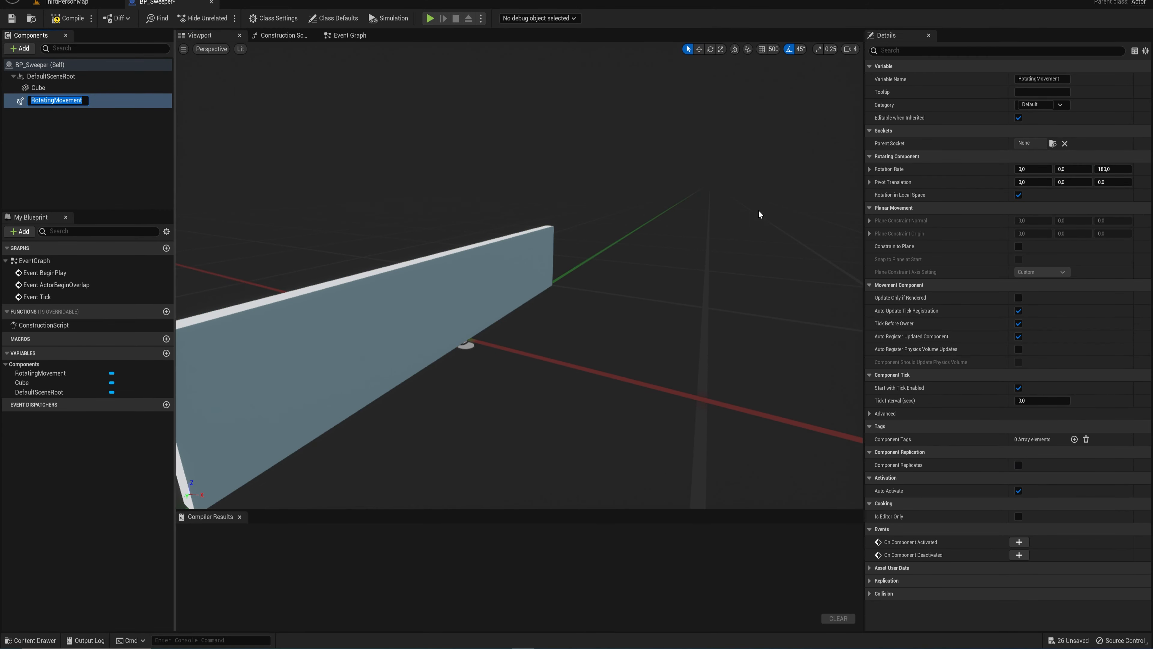
right_drag(497, 208, 498, 195)
key(s)
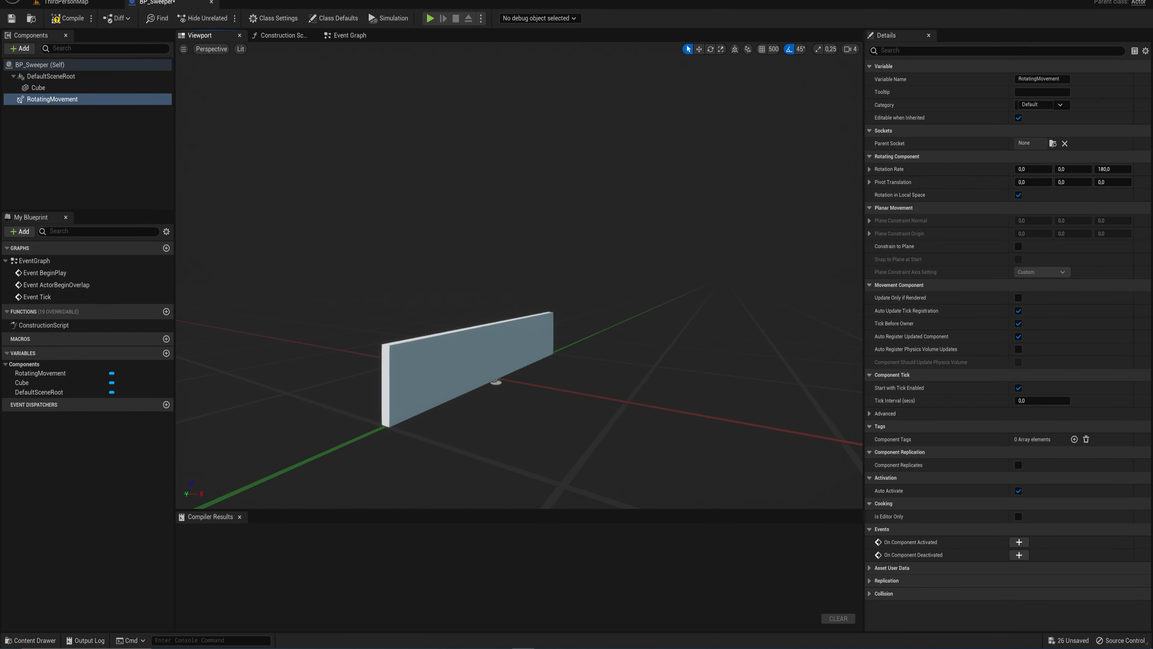
click(1113, 169)
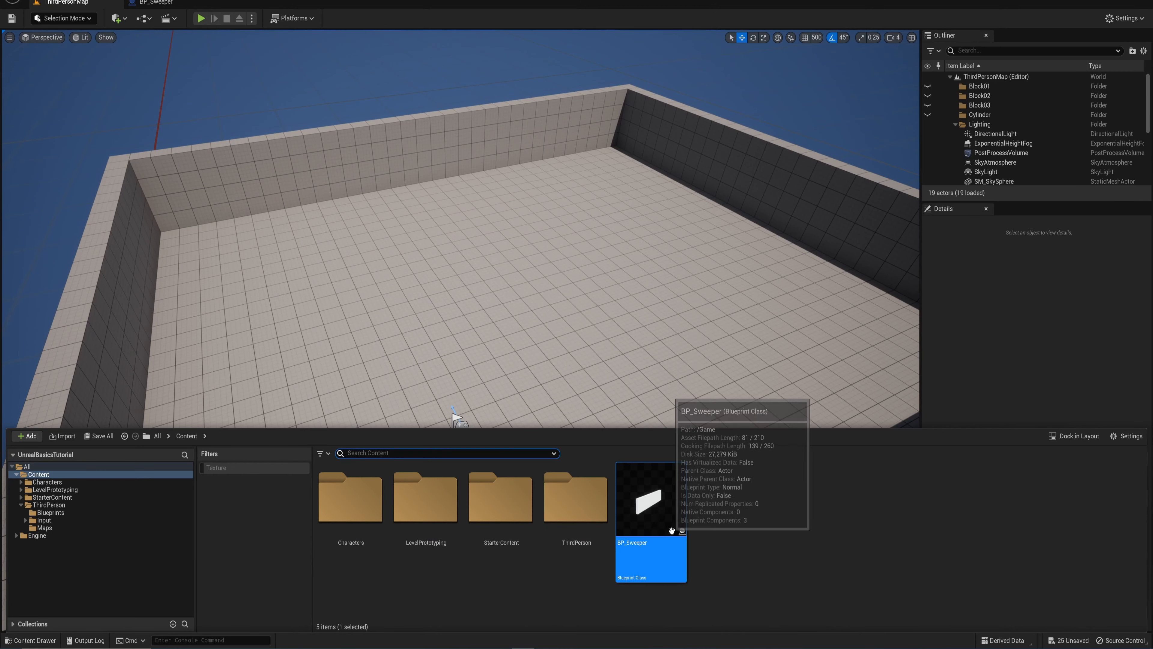
- Place BP_Sweeper on the level's floor and play-test it by running the character up to and around the rotating wall
drag(649, 528, 543, 292)
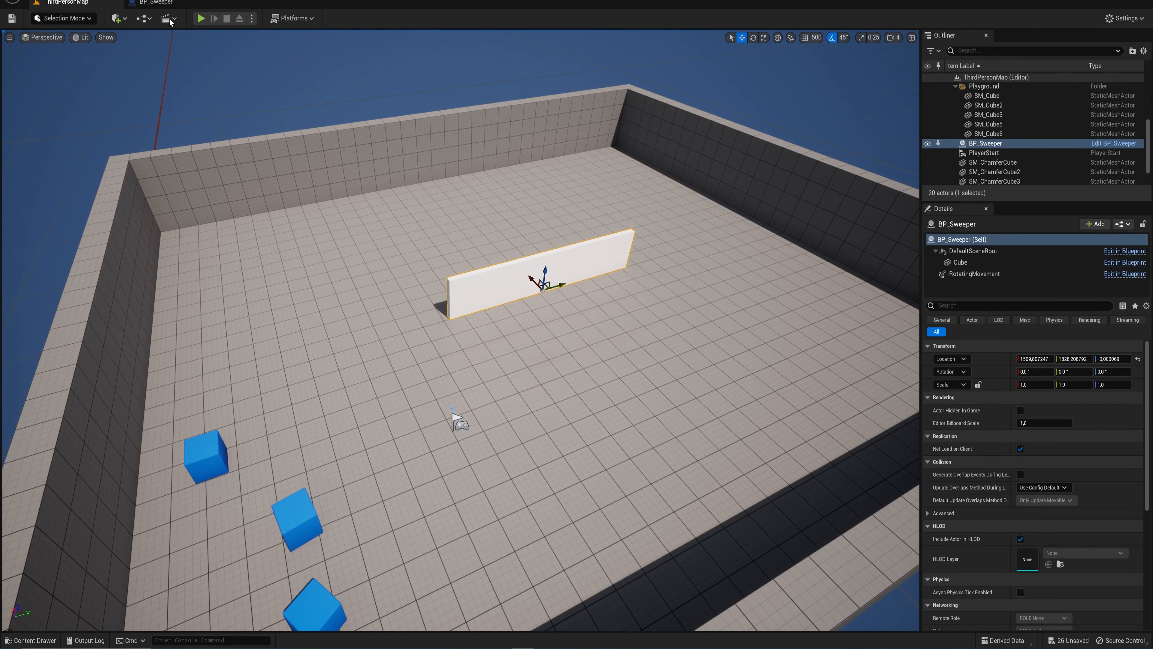
click(200, 19)
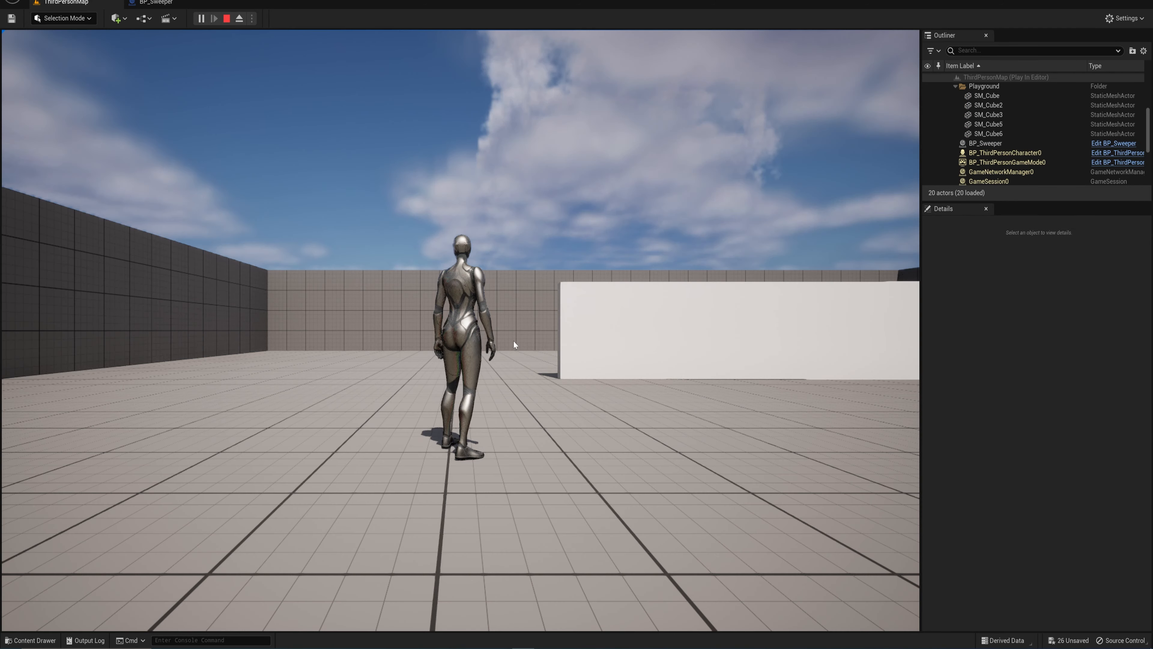
click(513, 341)
key(w)
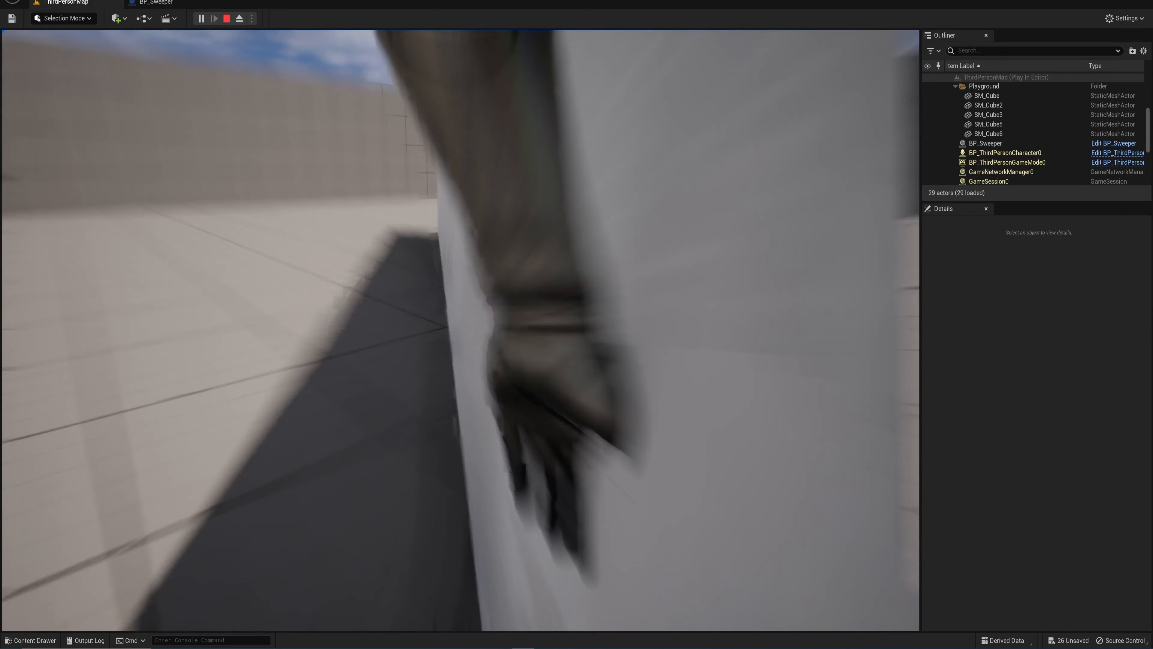
key(w)
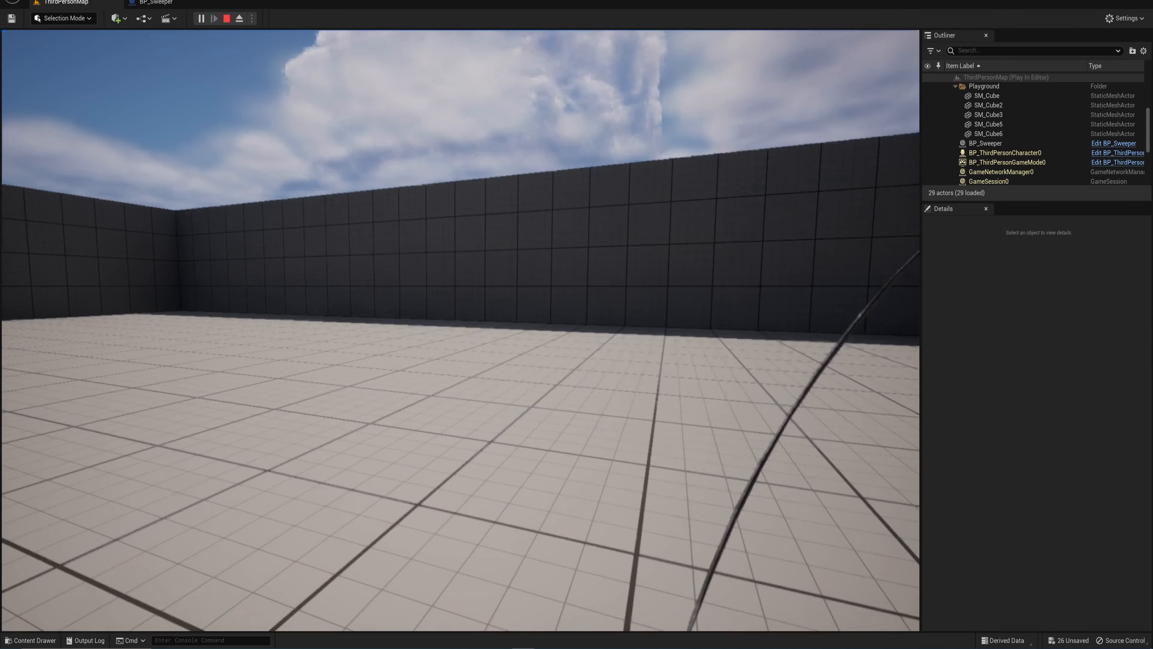
key(w)
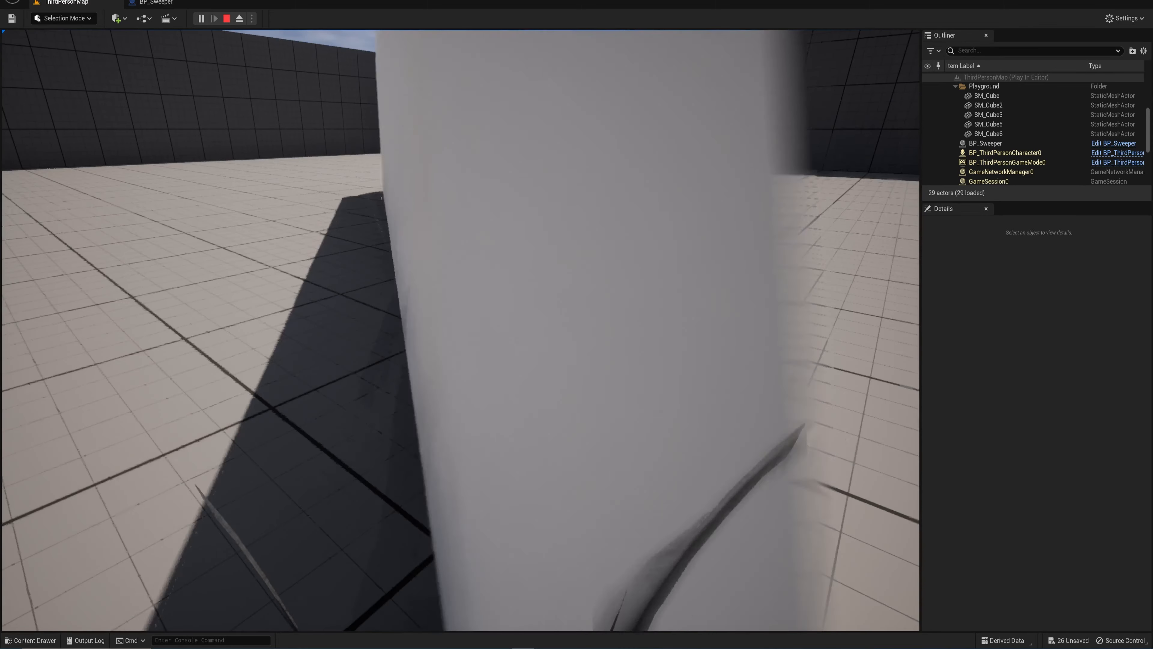
key(s)
key(d)
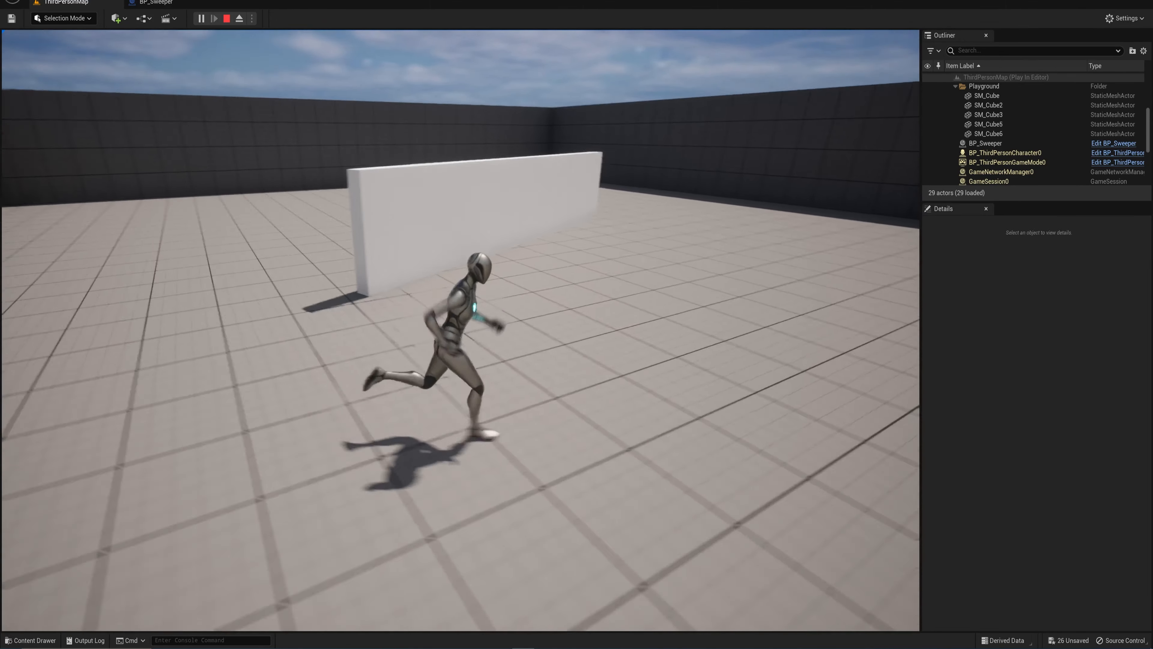
key(w)
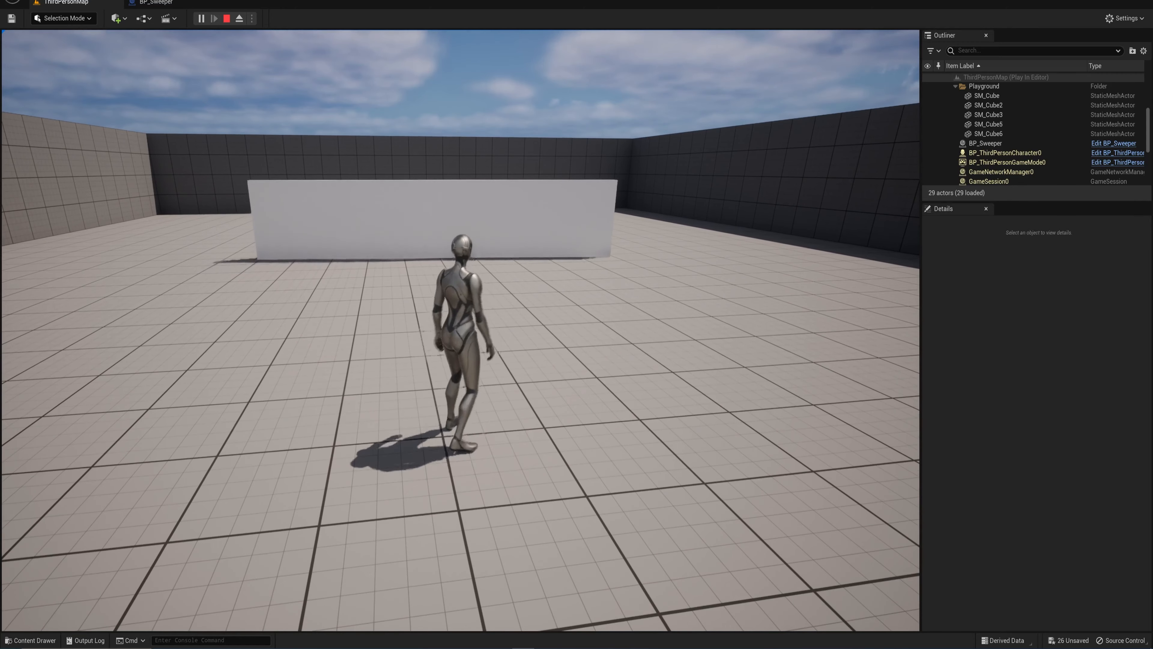
key(Escape)
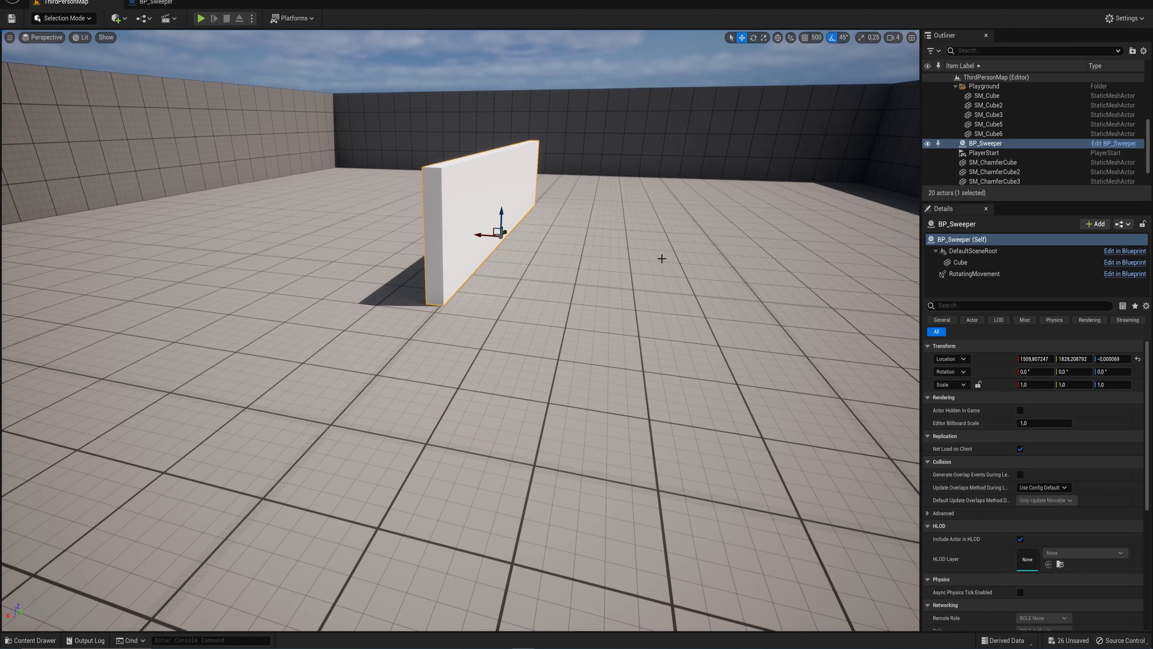
- Move the BP_Sweeper actor along X to about 2114, closer to the level's side wall
key(s)
right_drag(610, 252, 606, 254)
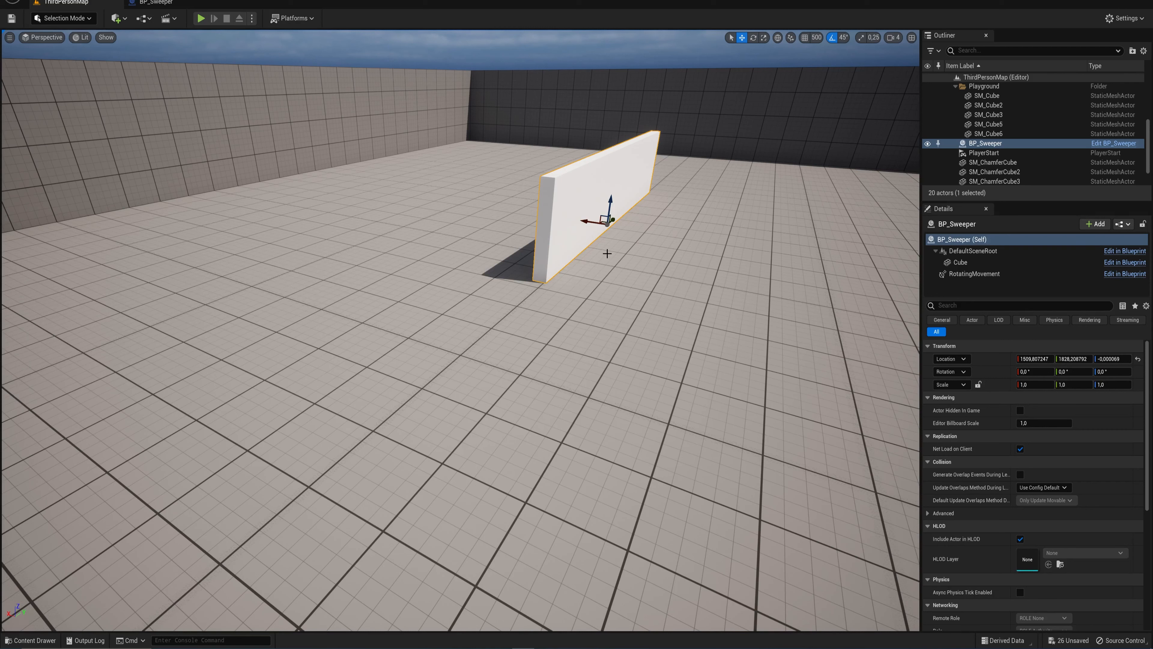
drag(589, 221, 460, 215)
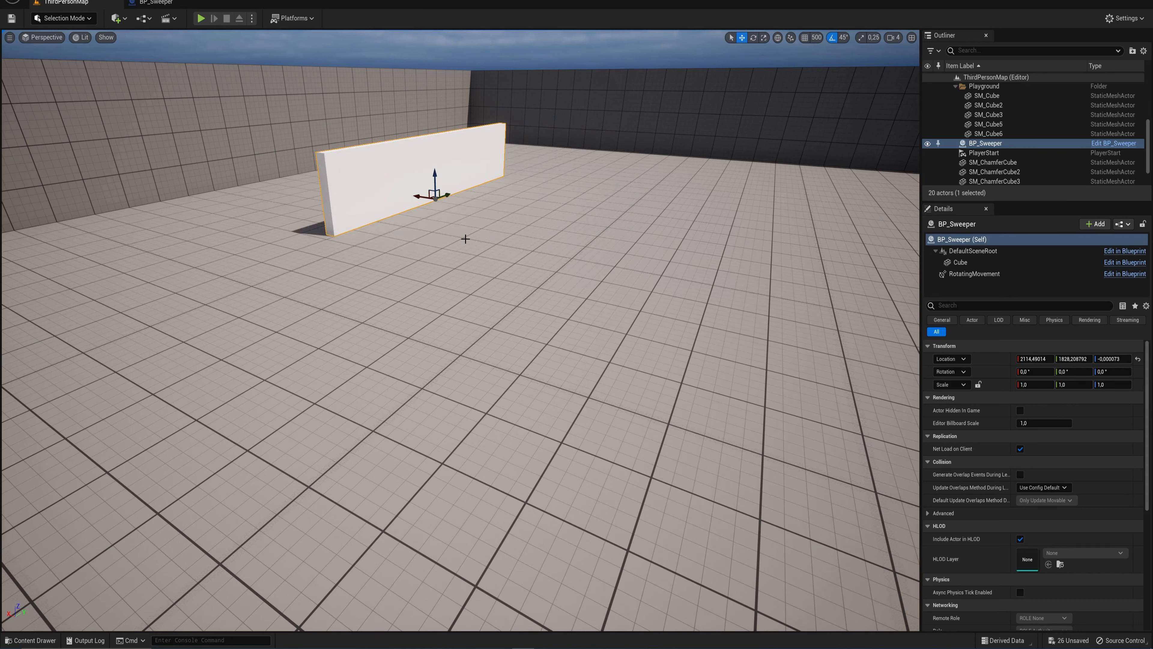
- Create an Actor-based blueprint class named BP_Pusher in the Content folder and add a Cube component to it
right_drag(575, 203, 653, 188)
right_drag(654, 188, 673, 183)
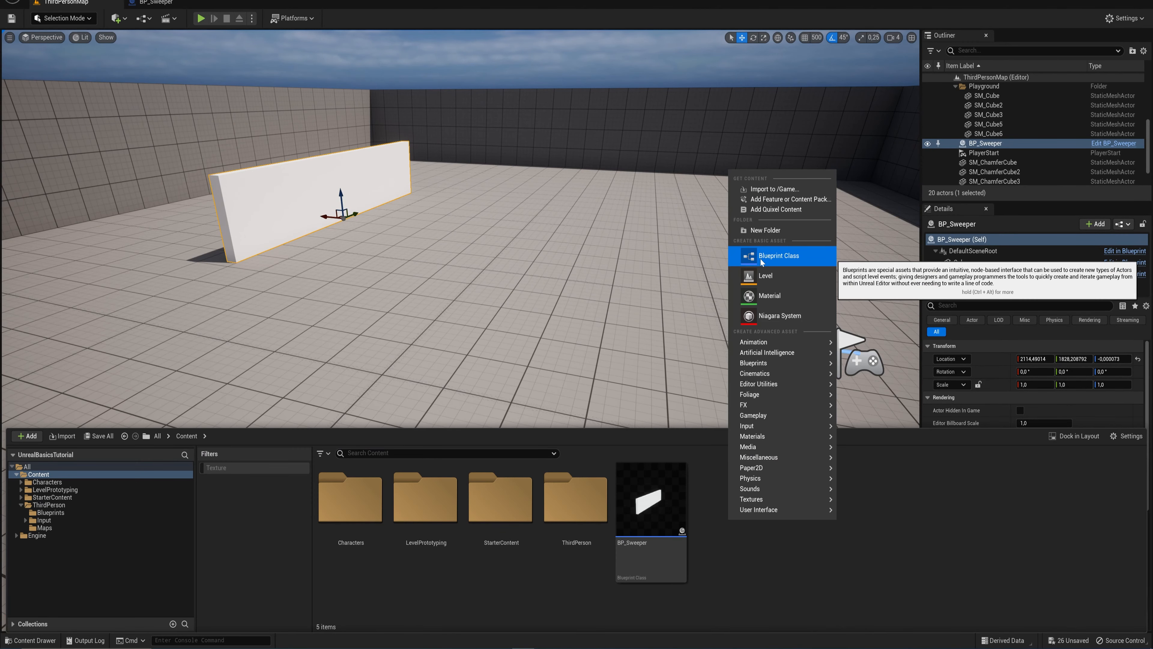
click(760, 258)
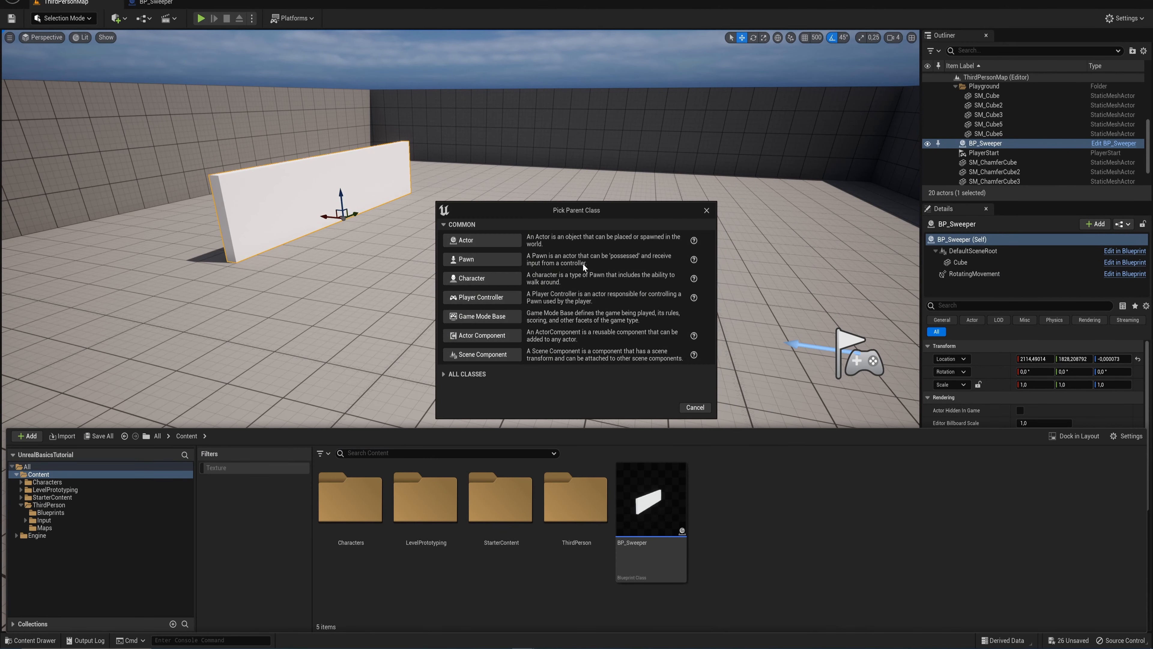
click(504, 242)
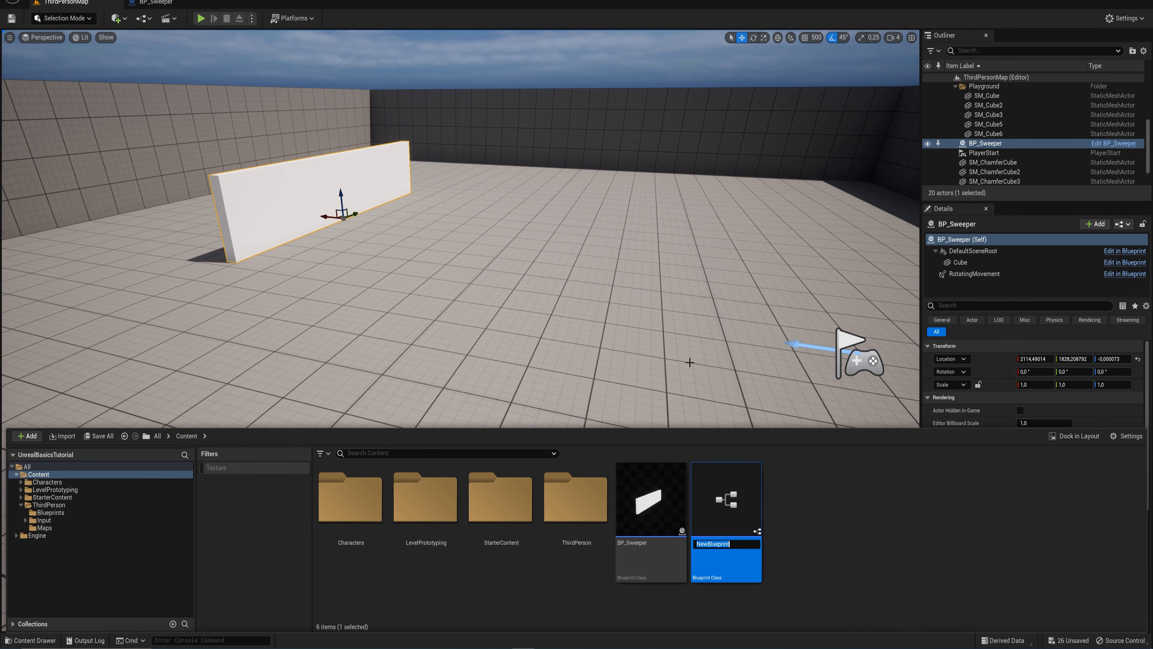
text(BP_Pusher)
key(Return)
click(23, 49)
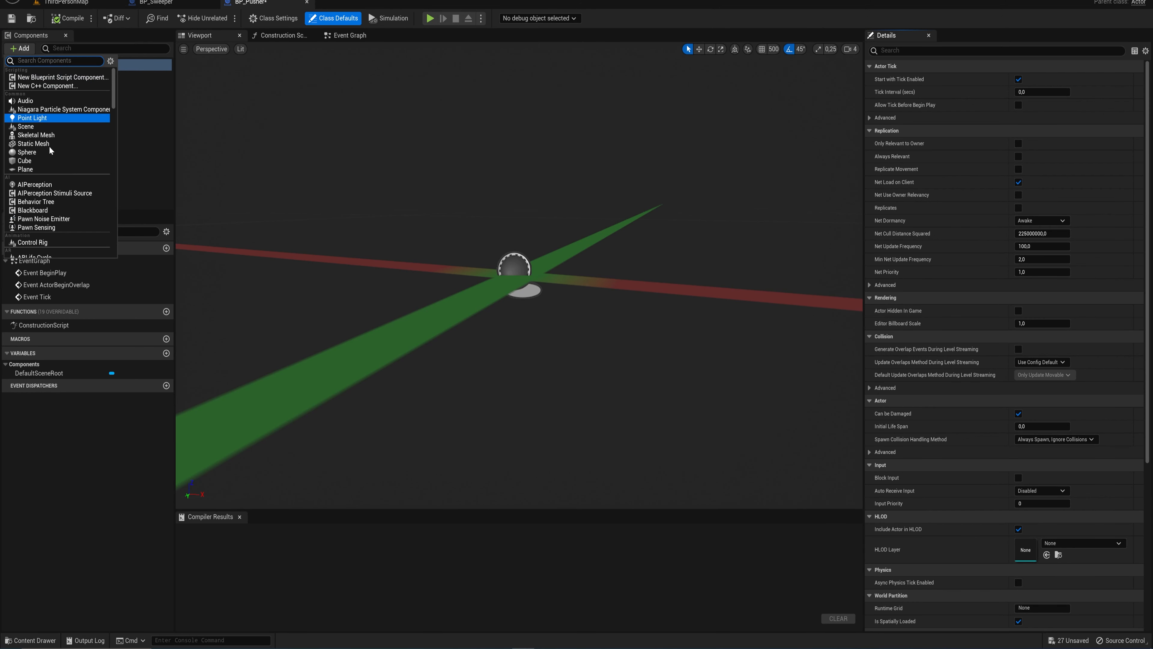
click(24, 160)
click(1031, 169)
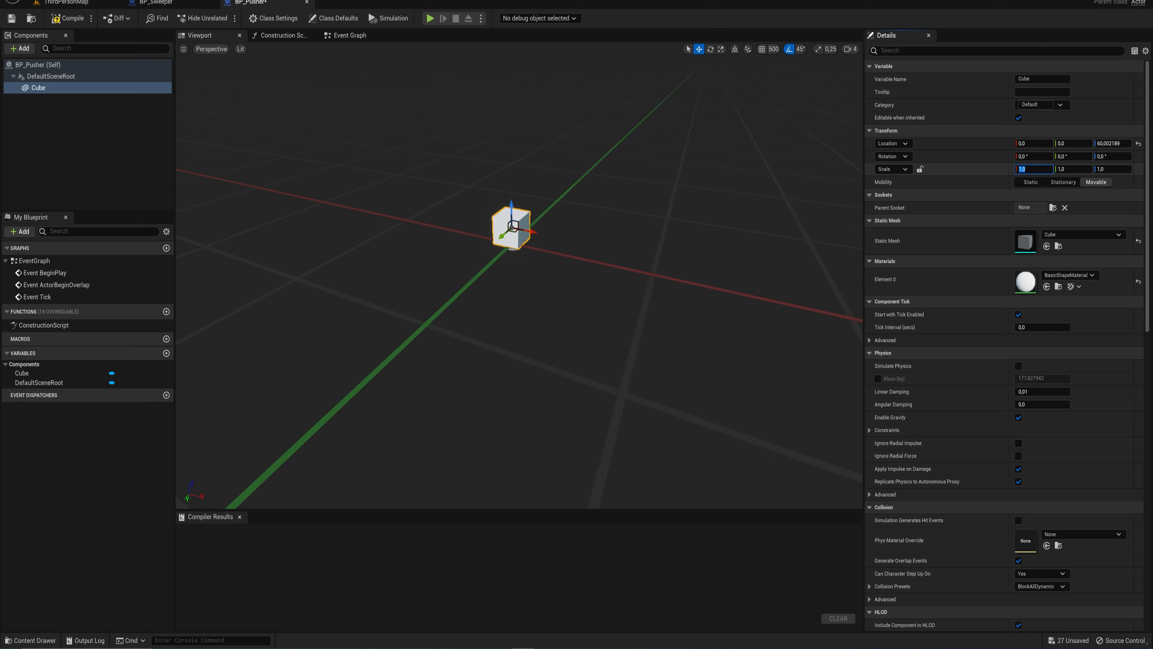
text(10)
key(Return)
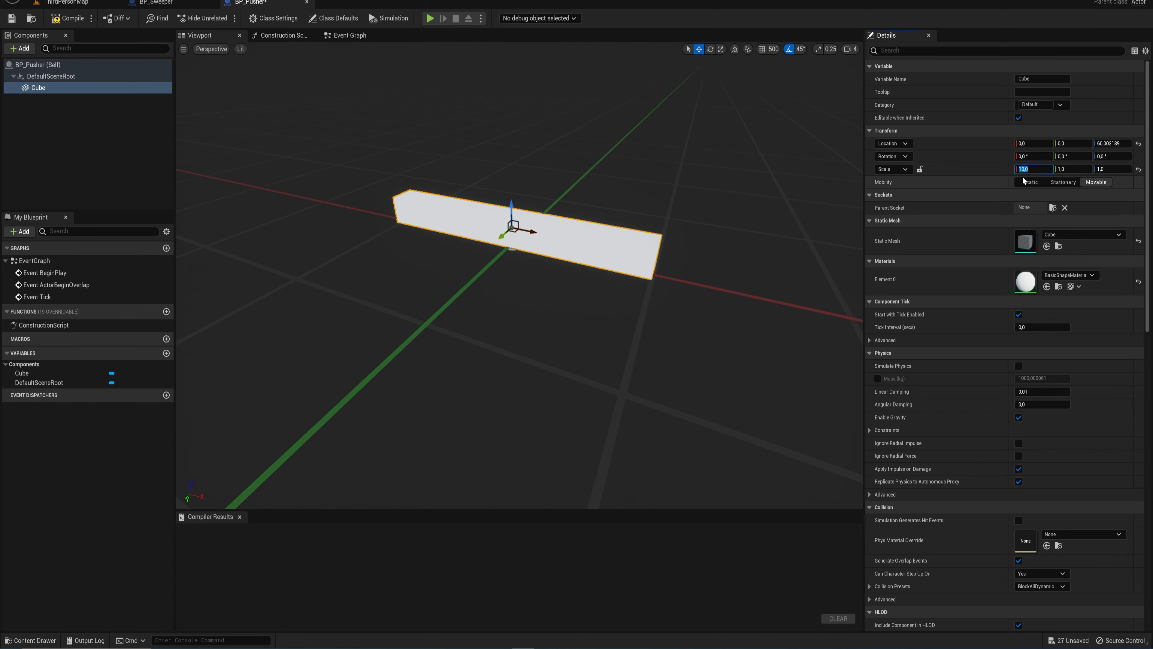
text(1)
key(Return)
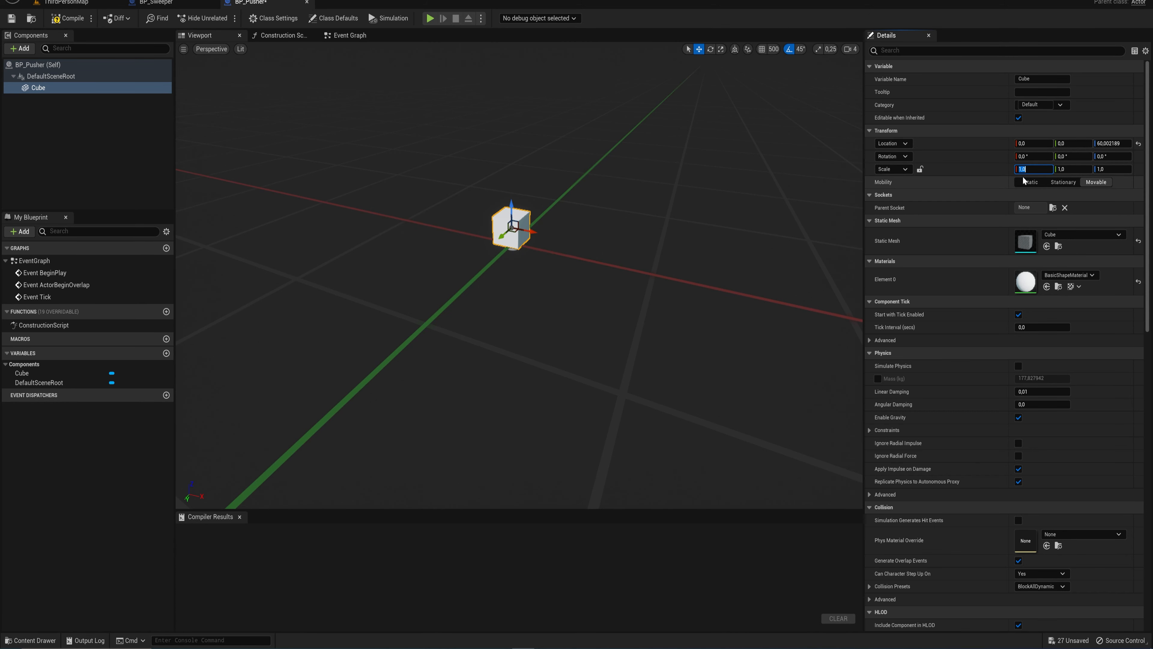
- Scale the BP_Pusher Cube uniformly to 10 with locked proportions and raise it to about 498 units along Z
click(919, 169)
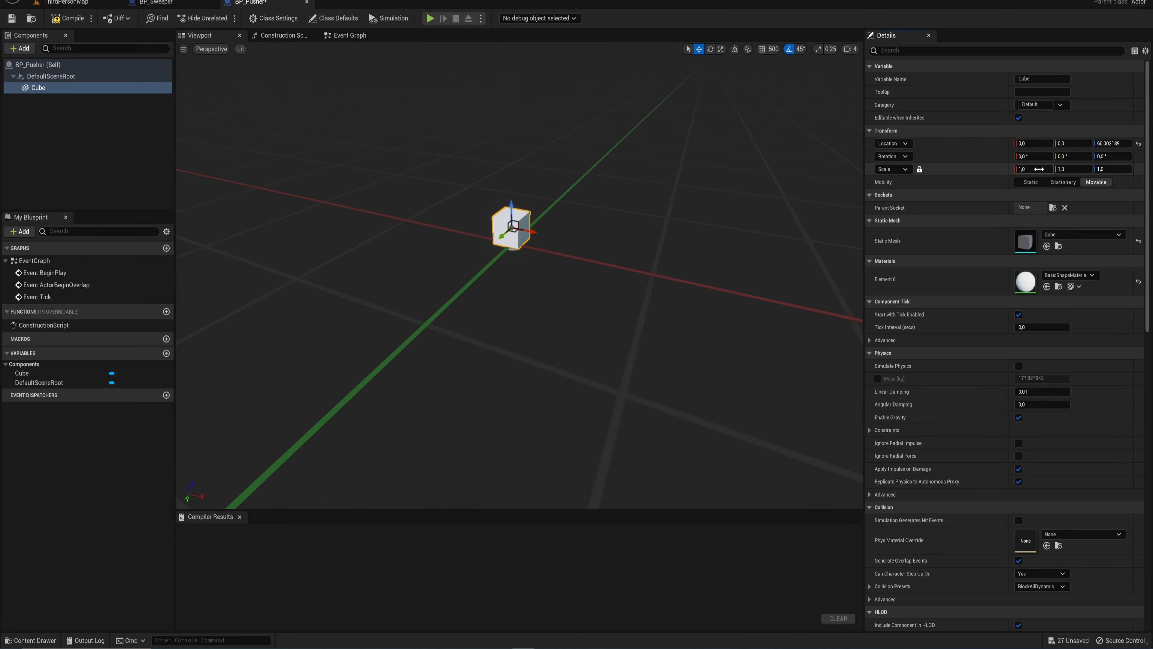
text(10)
key(Return)
key(f)
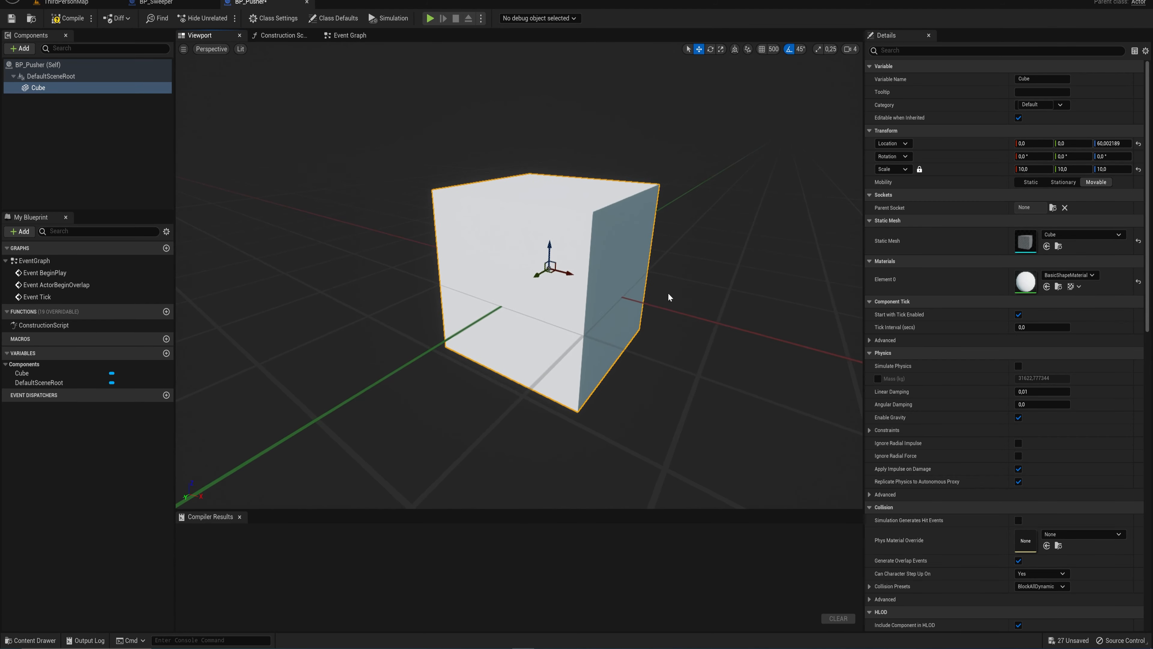
drag(551, 254, 557, 176)
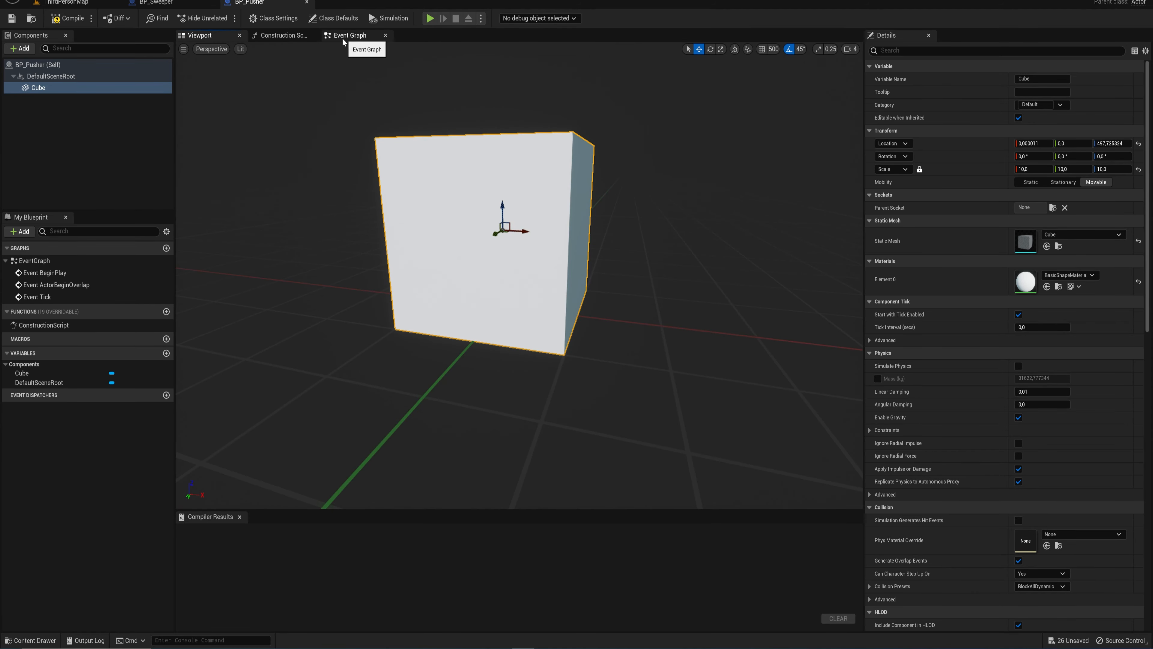
- In BP_Pusher's Event Graph, move Event ActorBeginOverlap aside and place Event Tick directly beneath Event BeginPlay
click(343, 43)
right_drag(650, 217, 597, 212)
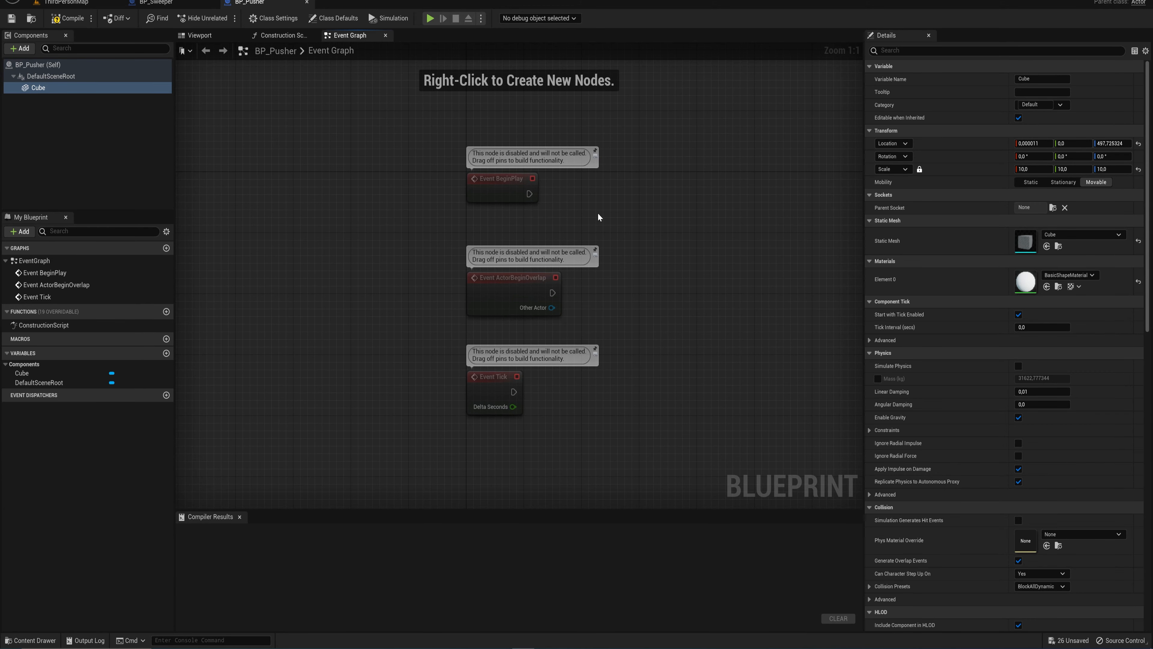
click(512, 282)
drag(515, 280, 291, 210)
mouse_move(503, 188)
mouse_down()
mouse_move(516, 170)
mouse_move(509, 192)
mouse_up()
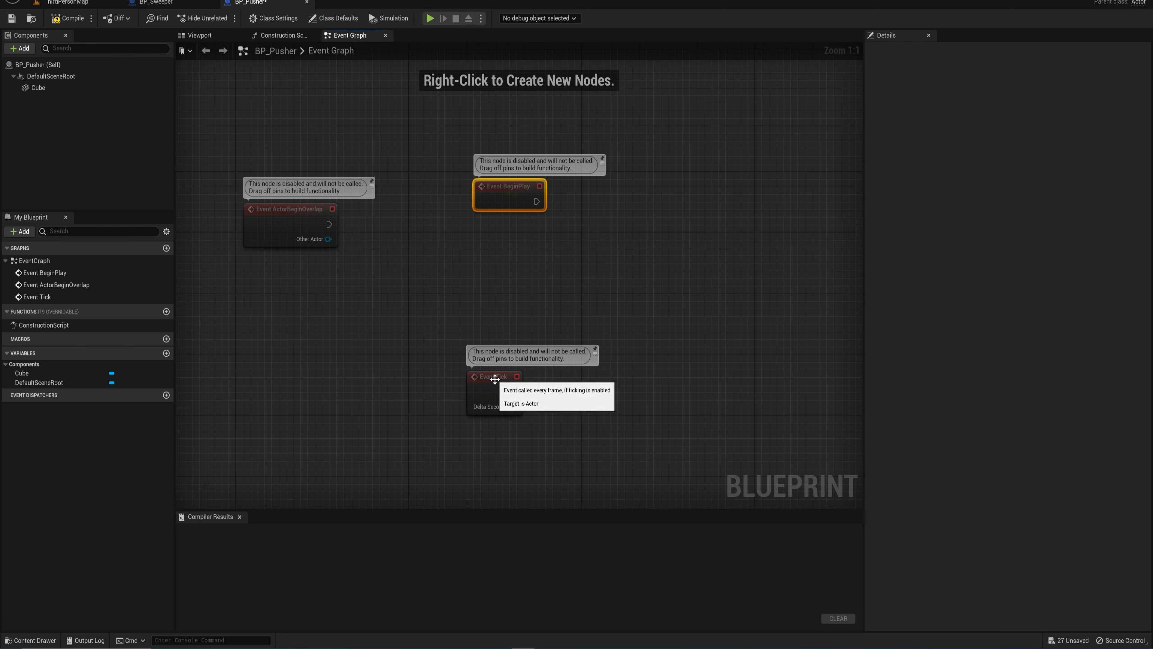
drag(510, 379, 498, 254)
drag(502, 255, 502, 263)
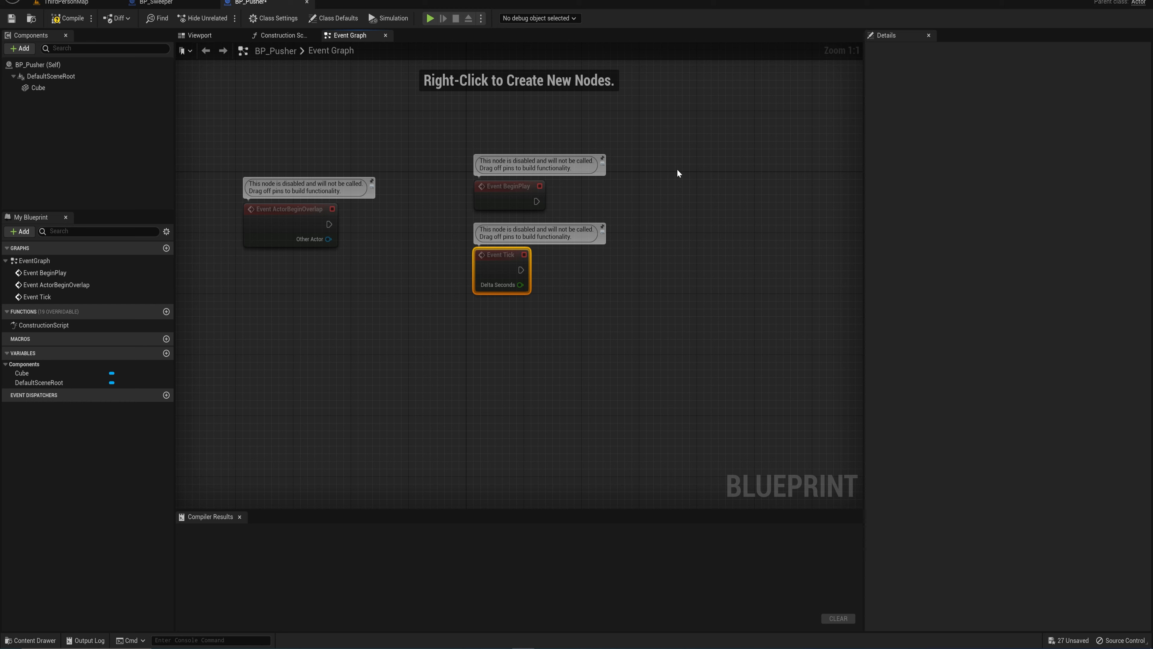
drag(440, 133, 618, 209)
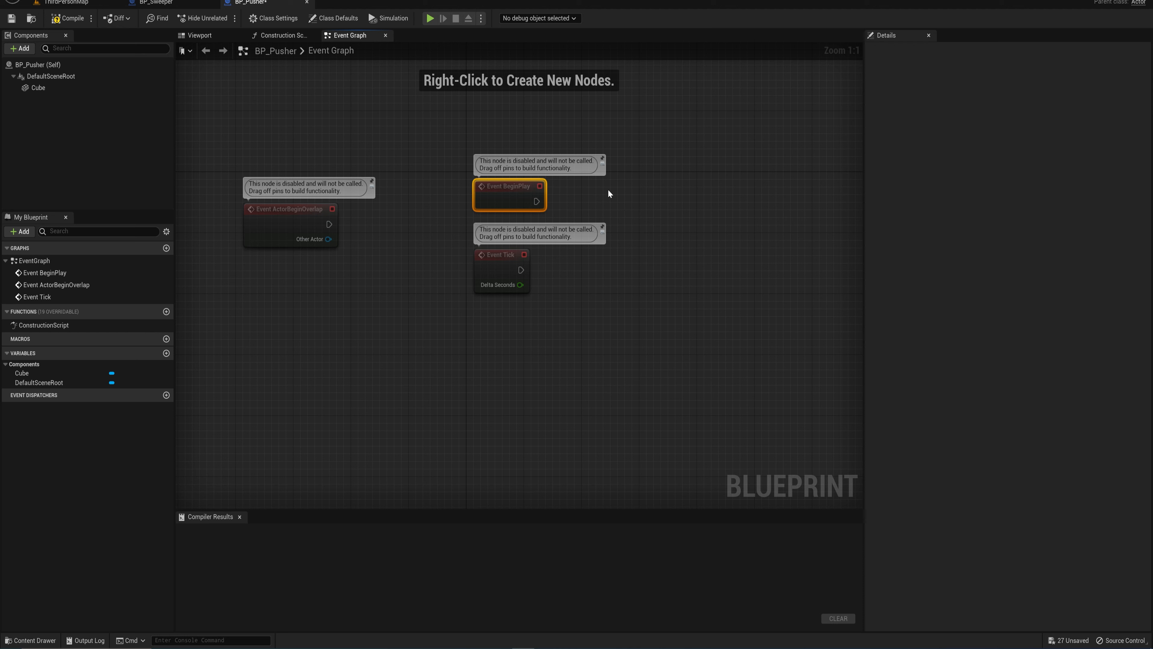
drag(463, 126, 628, 208)
drag(685, 330, 468, 224)
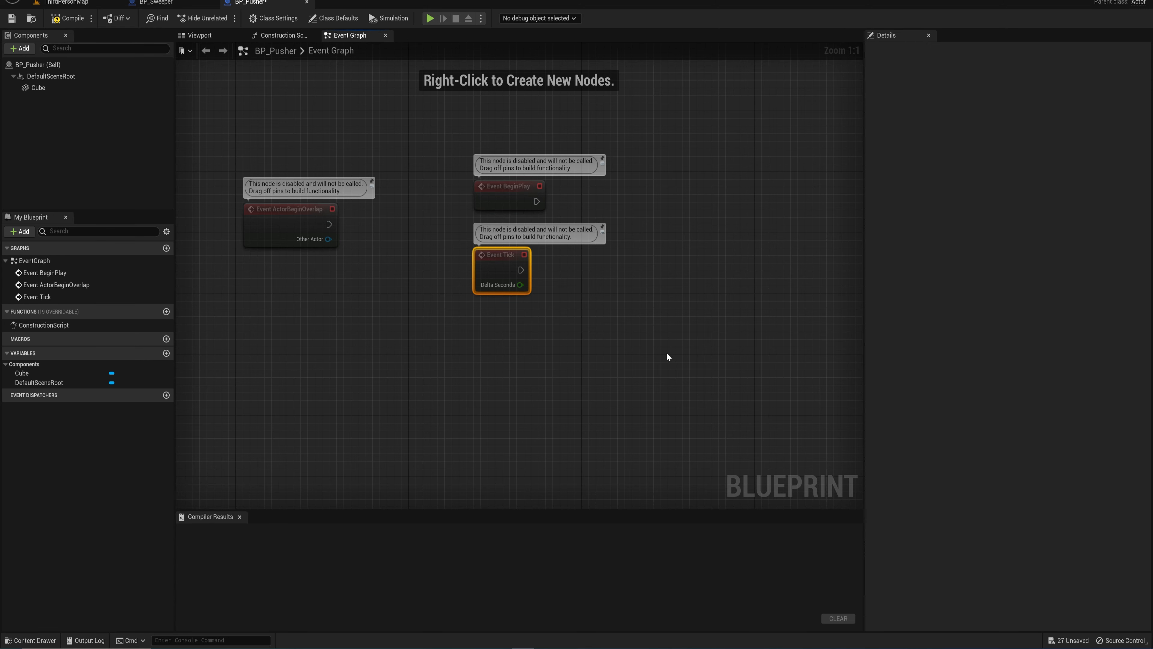